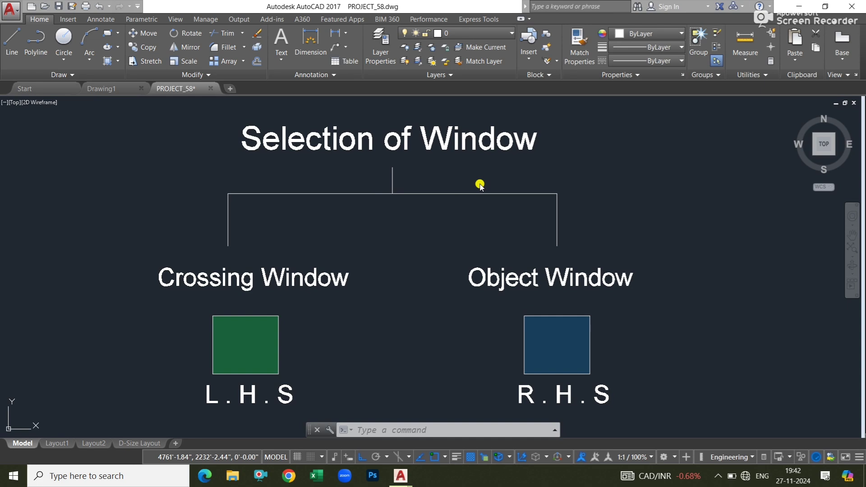
- Draw a circle of about 1'-8" radius in the empty space to the right of the diagram's branches
{"action": "left_click", "coordinate": [64, 37]}
{"action": "left_click", "coordinate": [669, 190]}
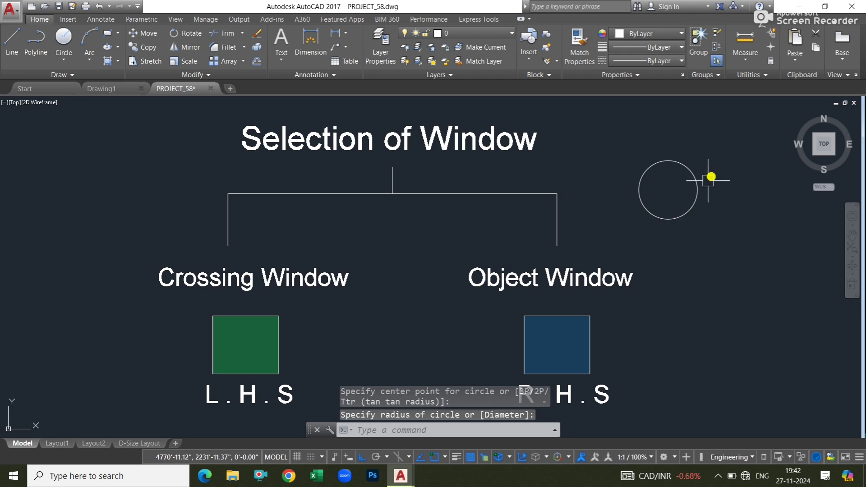
{"action": "left_click", "coordinate": [698, 189]}
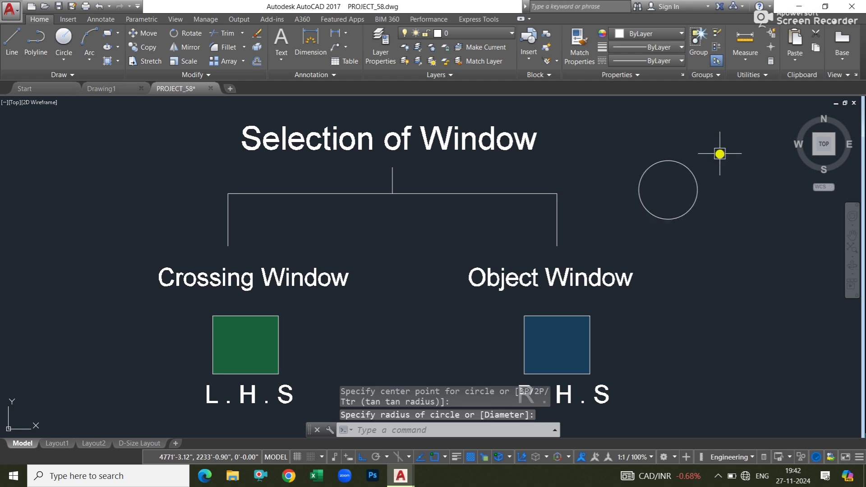
- Select the circle with a right-to-left crossing window over its right part and erase it
{"action": "left_click", "coordinate": [751, 141]}
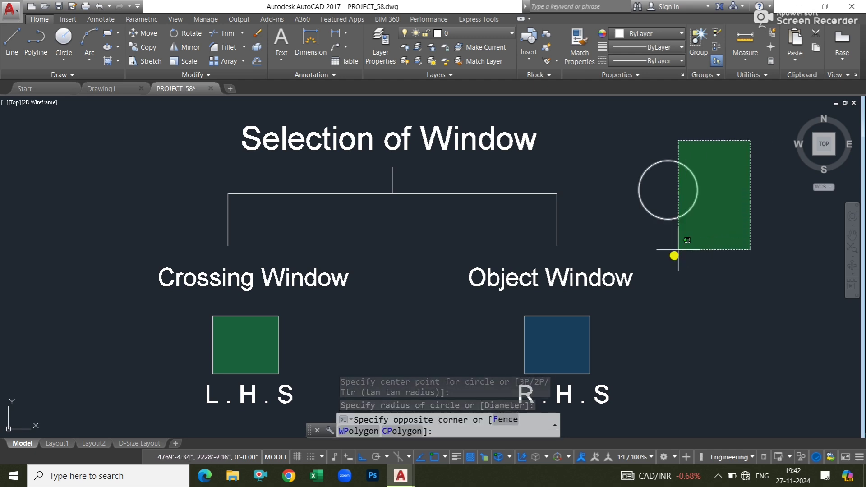
{"action": "left_click", "coordinate": [670, 265]}
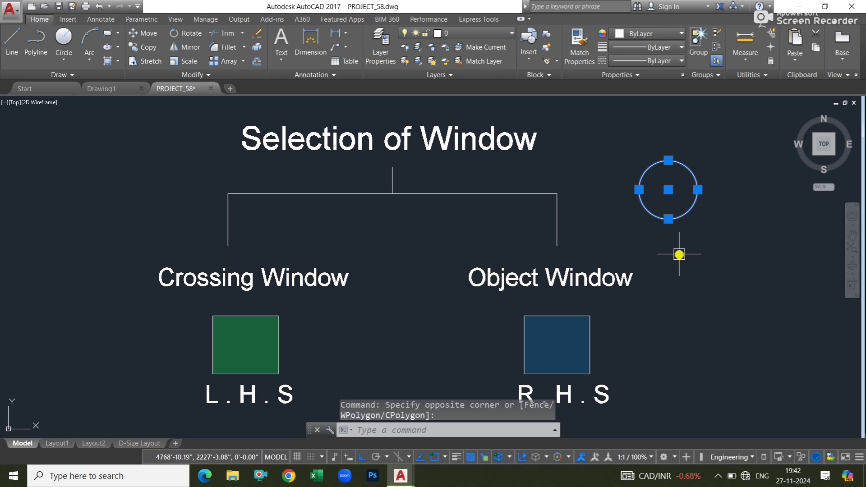
{"action": "key", "text": "Delete"}
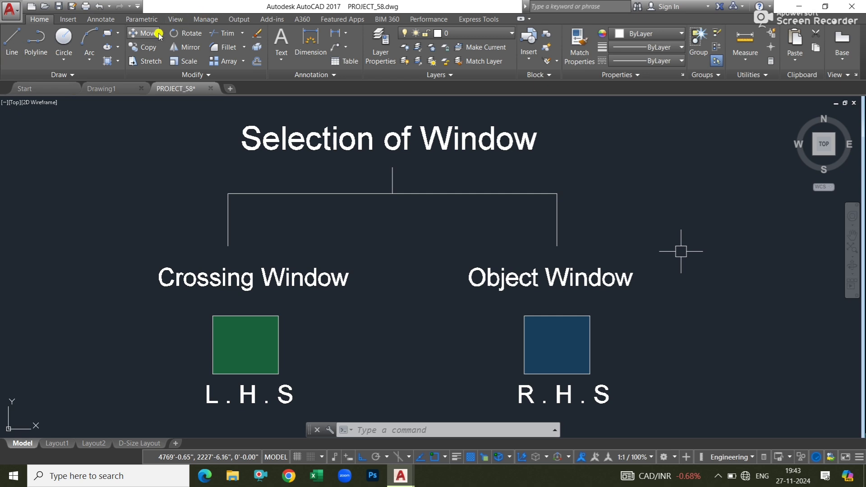
- Draw an upright rectangle in the empty space to the right of the Object Window branch
{"action": "left_click", "coordinate": [104, 35]}
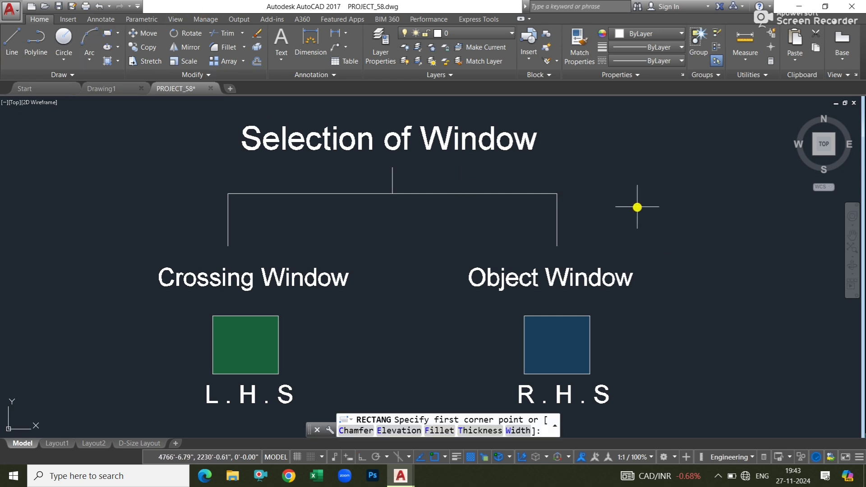
{"action": "left_click", "coordinate": [693, 201]}
{"action": "left_click", "coordinate": [752, 272]}
{"action": "middle_click_drag", "start_coordinate": [741, 240], "coordinate": [651, 230]}
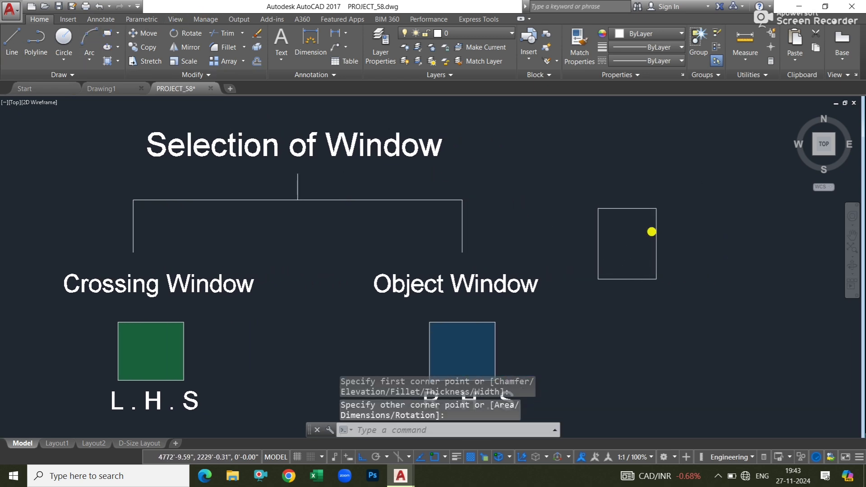
- Select the rectangle with a right-to-left crossing window over its upper-left corner and erase it
{"action": "left_click", "coordinate": [631, 172]}
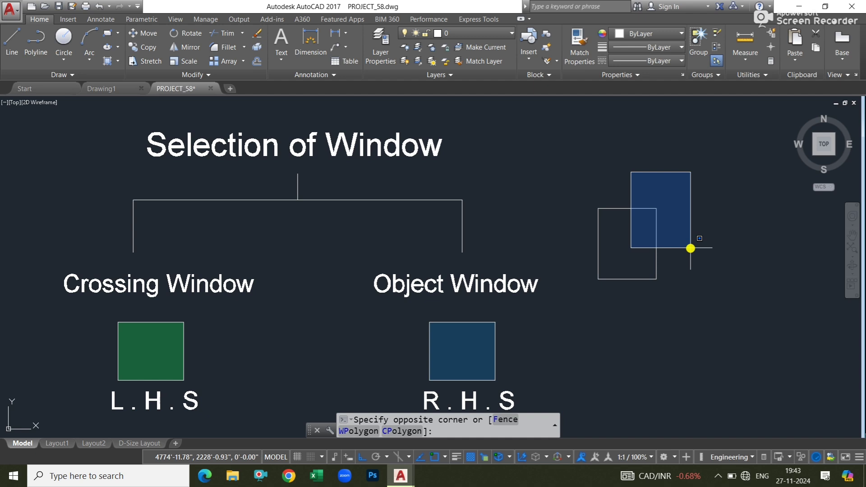
{"action": "key", "text": "Escape"}
{"action": "left_click", "coordinate": [617, 189]}
{"action": "left_click", "coordinate": [581, 225]}
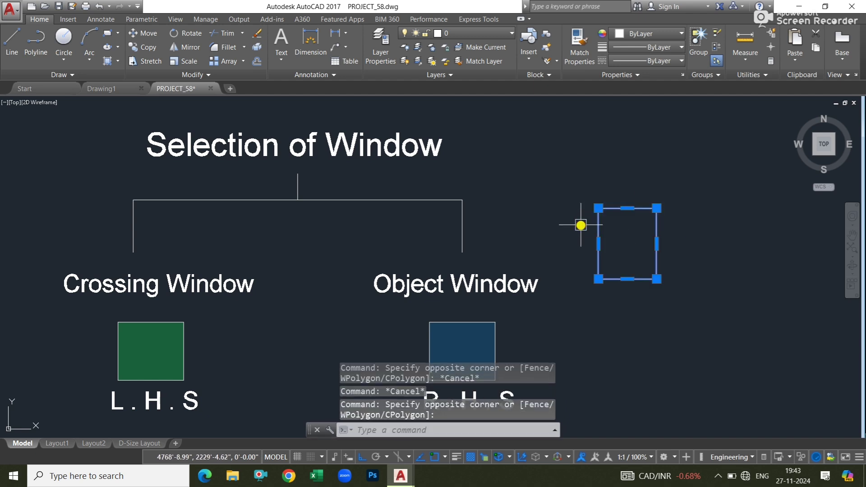
{"action": "key", "text": "Delete"}
{"action": "middle_click_drag", "start_coordinate": [483, 250], "coordinate": [586, 232]}
{"action": "middle_click_drag", "start_coordinate": [411, 292], "coordinate": [412, 281]}
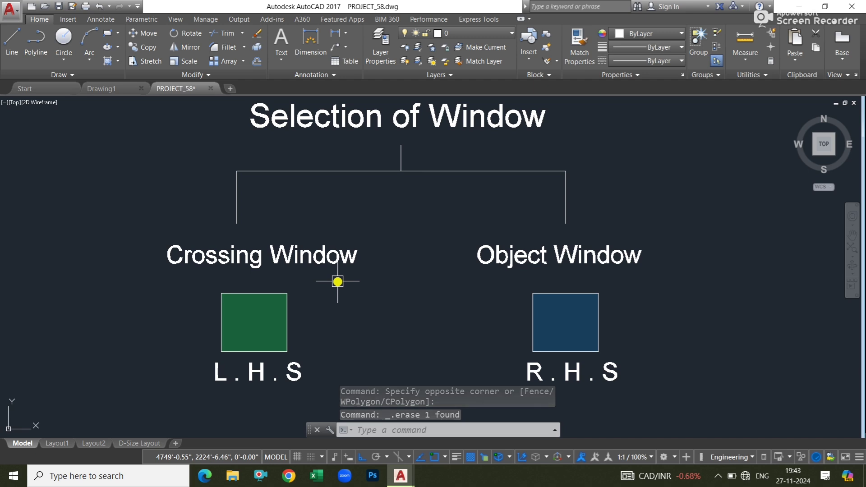
{"action": "scroll", "coordinate": [371, 275], "scroll_direction": "down", "scroll_amount": 3}
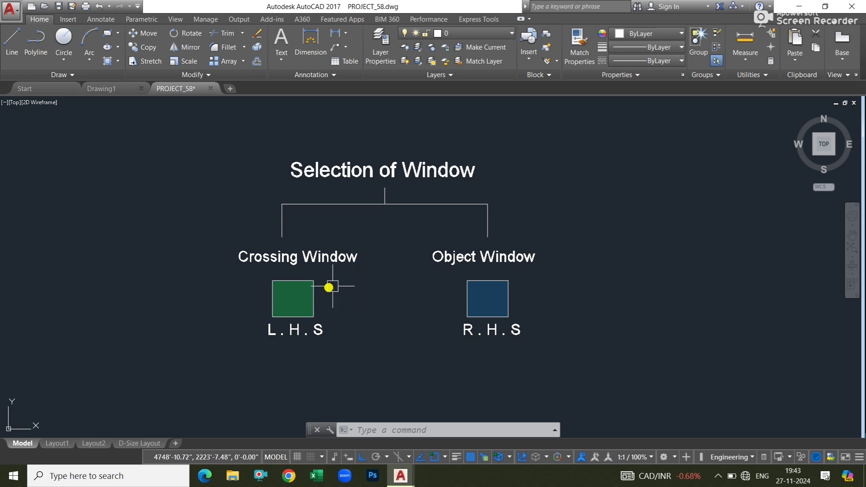
{"action": "scroll", "coordinate": [316, 283], "scroll_direction": "up", "scroll_amount": 4}
{"action": "scroll", "coordinate": [355, 273], "scroll_direction": "down", "scroll_amount": 2}
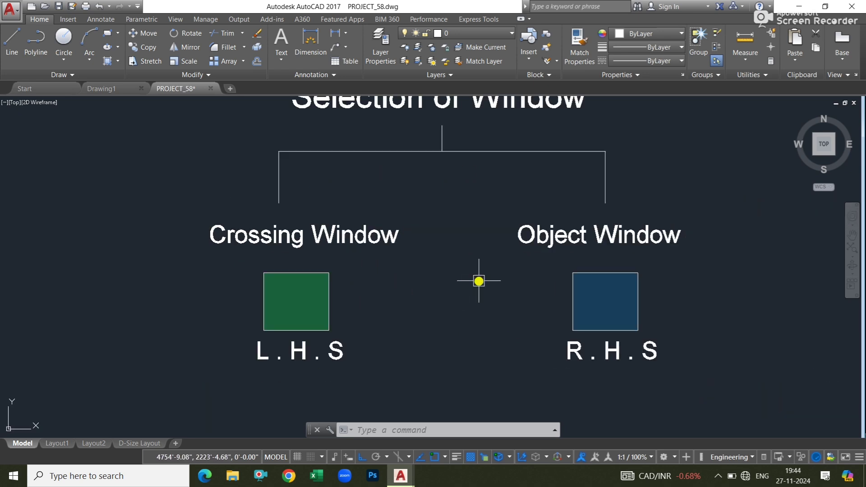
{"action": "middle_click_drag", "start_coordinate": [435, 298], "coordinate": [427, 304]}
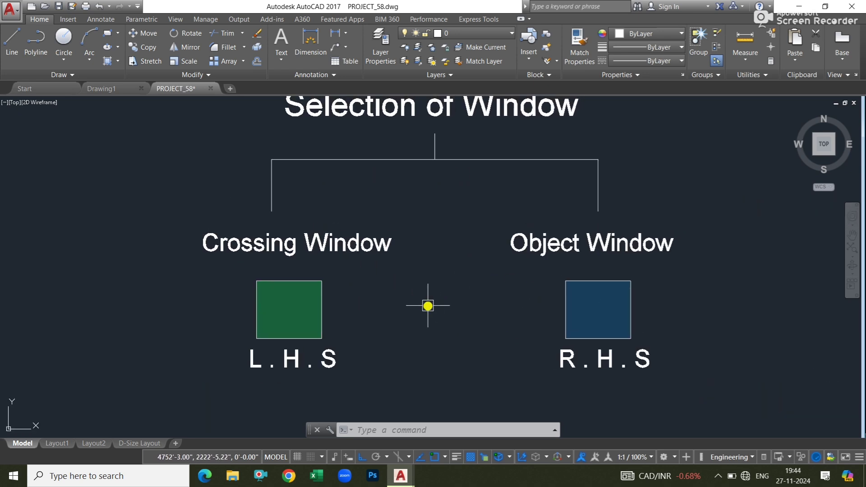
{"action": "middle_click_drag", "start_coordinate": [443, 272], "coordinate": [431, 282]}
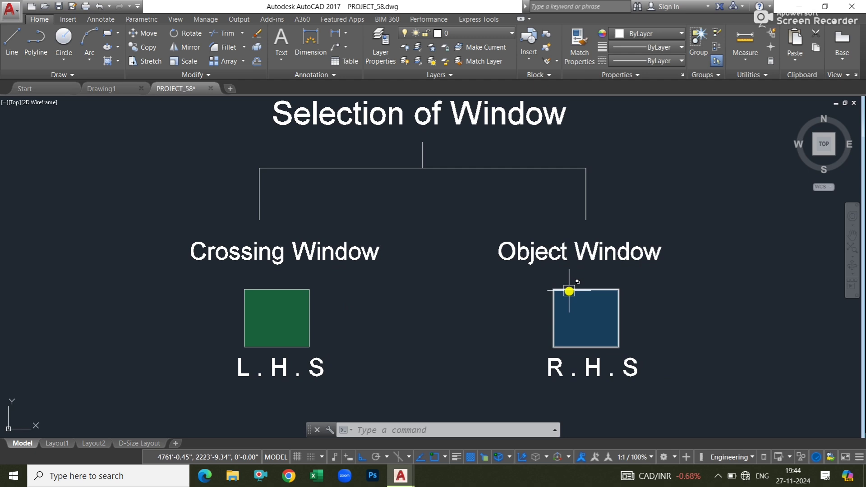
- Start a left-to-right object window between the green and blue sample squares and cancel it
{"action": "left_click", "coordinate": [440, 281]}
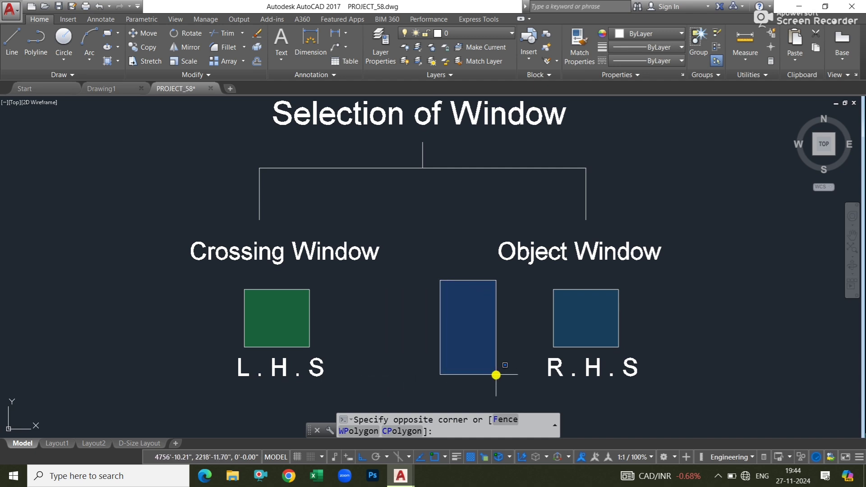
{"action": "key", "text": "Escape"}
{"action": "key", "text": "Escape"}
{"action": "scroll", "coordinate": [486, 342], "scroll_direction": "down", "scroll_amount": 2}
{"action": "middle_click_drag", "start_coordinate": [459, 277], "coordinate": [307, 281]}
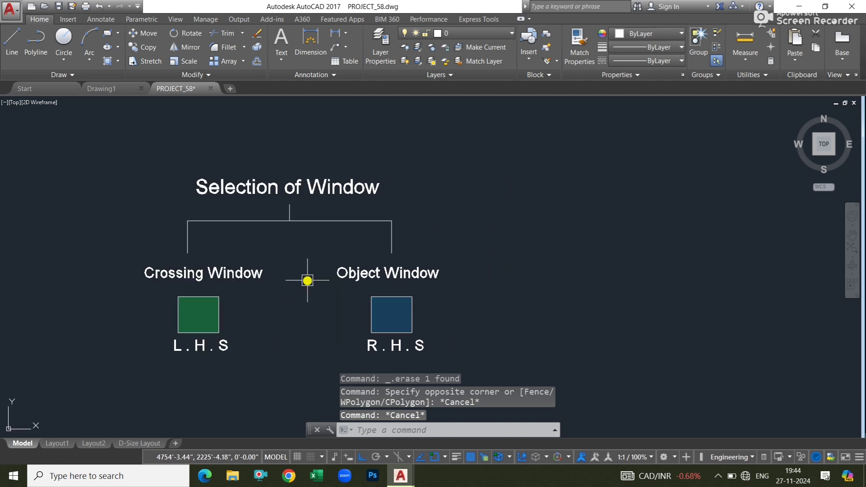
{"action": "scroll", "coordinate": [325, 280], "scroll_direction": "up", "scroll_amount": 2}
{"action": "key", "text": "Escape"}
{"action": "key", "text": "Escape"}
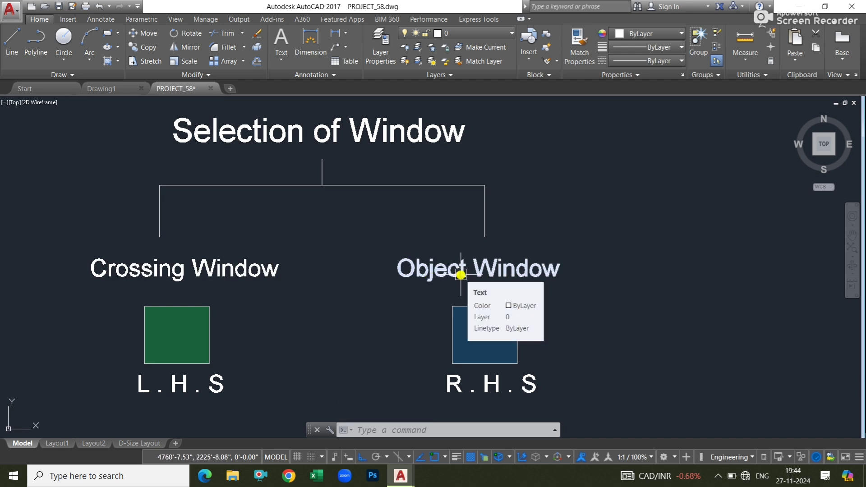
- Draw a wide rectangle in the empty space to the right of the Object Window branch
{"action": "scroll", "coordinate": [461, 275], "scroll_direction": "down", "scroll_amount": 3}
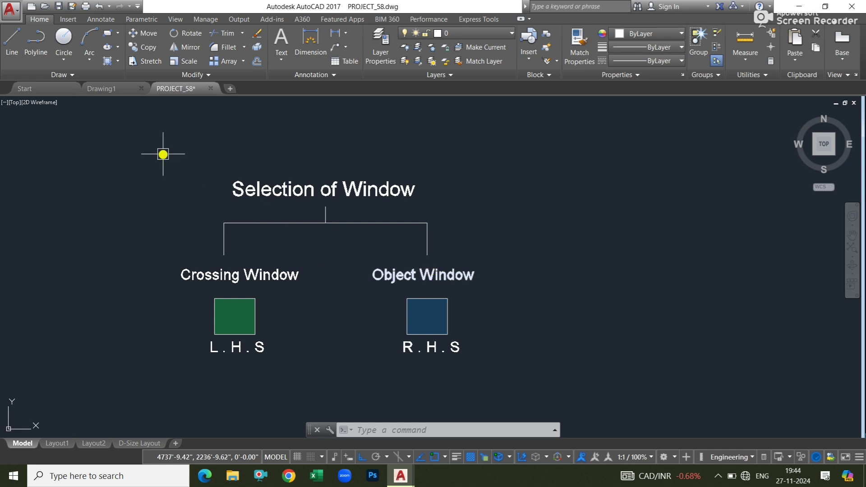
{"action": "left_click", "coordinate": [106, 40]}
{"action": "left_click", "coordinate": [571, 232]}
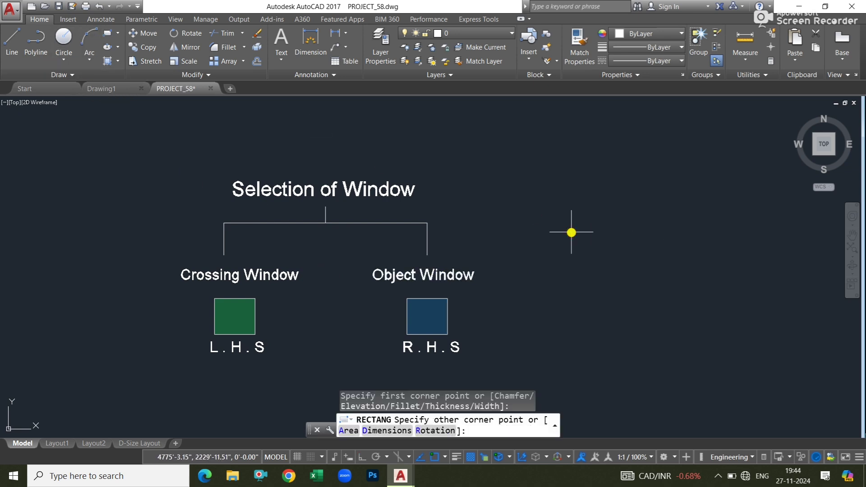
{"action": "left_click", "coordinate": [626, 271]}
- Draw a small circle centred on the new rectangle's upper-left corner so that the two shapes overlap
{"action": "left_click", "coordinate": [64, 60]}
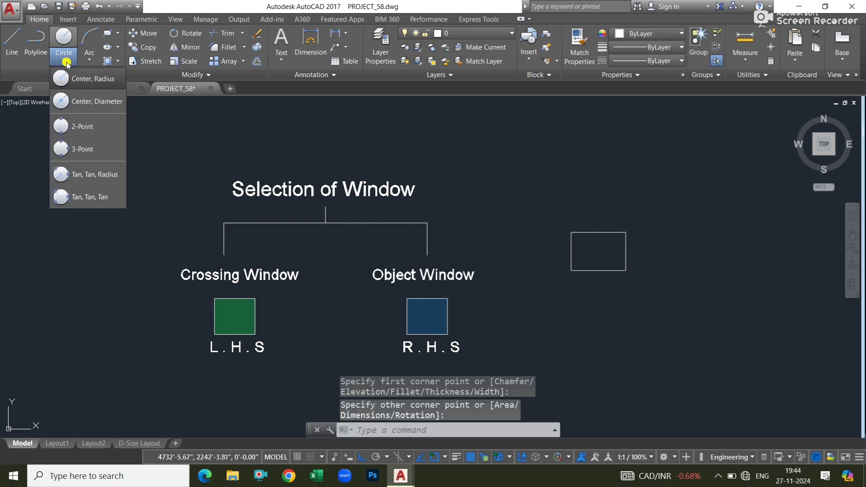
{"action": "scroll", "coordinate": [528, 226], "scroll_direction": "up", "scroll_amount": 2}
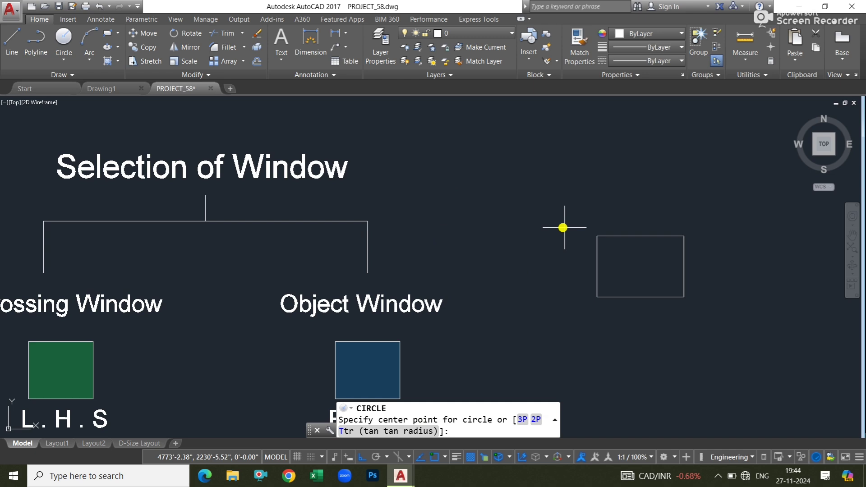
{"action": "left_click", "coordinate": [596, 235]}
{"action": "left_click", "coordinate": [610, 257]}
{"action": "middle_click_drag", "start_coordinate": [609, 257], "coordinate": [503, 274]}
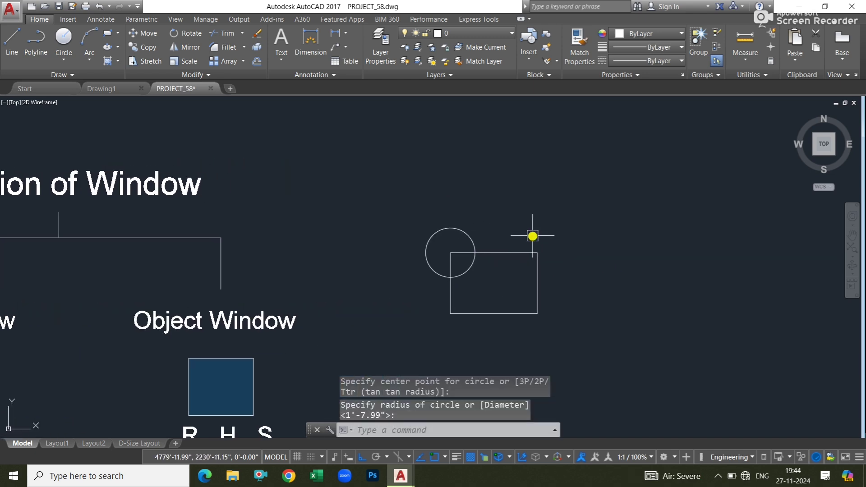
- Erase the circle and rectangle using a right-to-left crossing window that touches both, and undo the erasure
{"action": "left_click", "coordinate": [497, 174]}
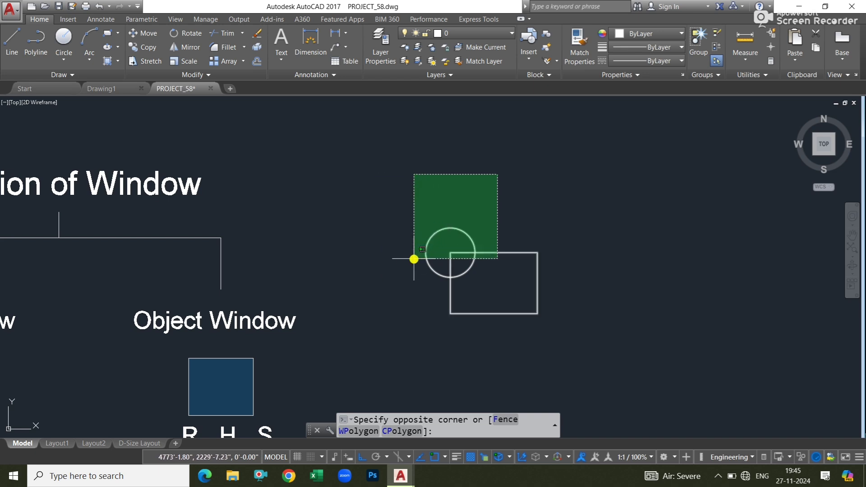
{"action": "left_click", "coordinate": [414, 259]}
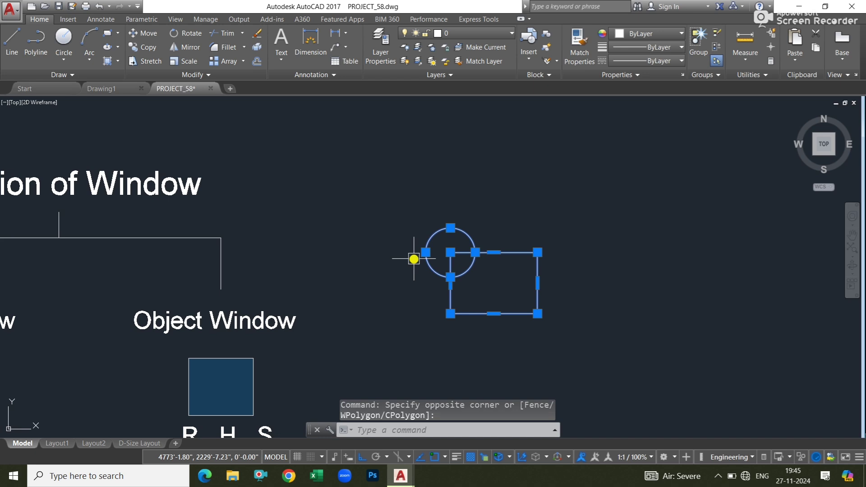
{"action": "key", "text": "Delete"}
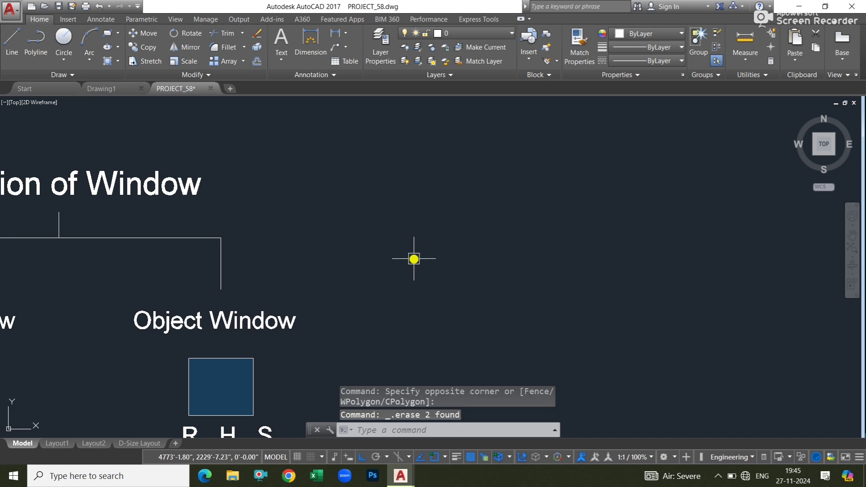
{"action": "key", "text": "ctrl+z"}
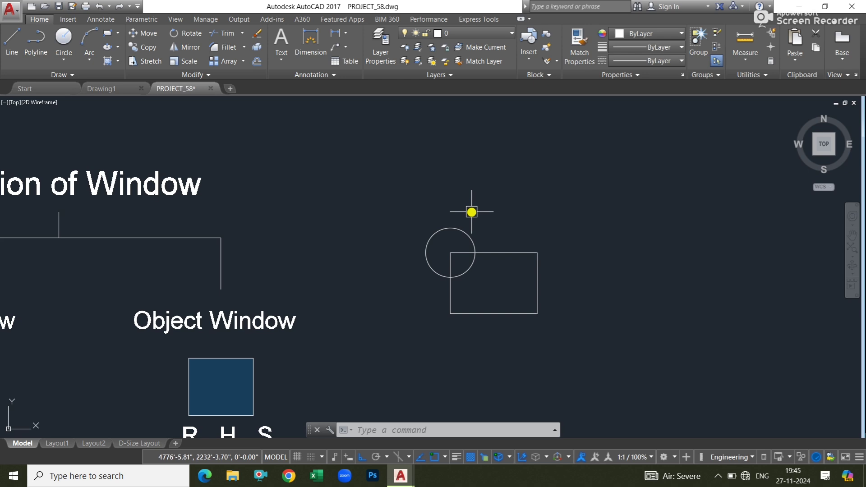
- Try to select the circle and rectangle with a left-to-right object window that only partly covers them
{"action": "left_click", "coordinate": [472, 188]}
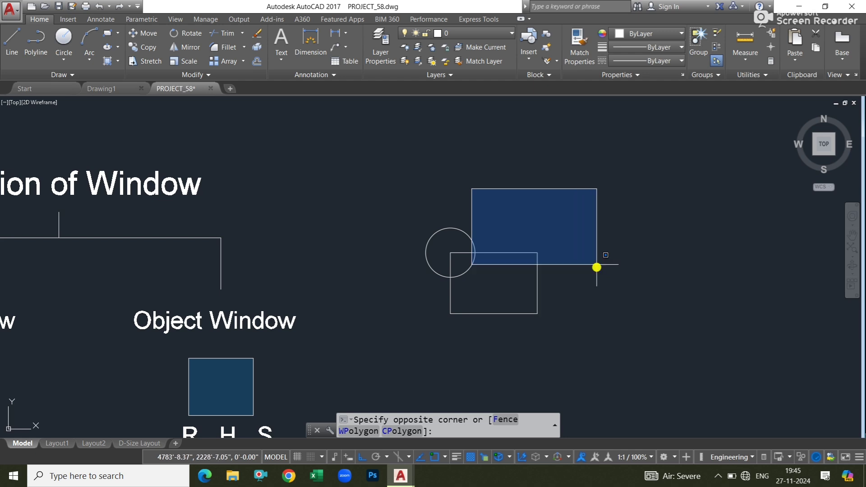
{"action": "left_click", "coordinate": [586, 333]}
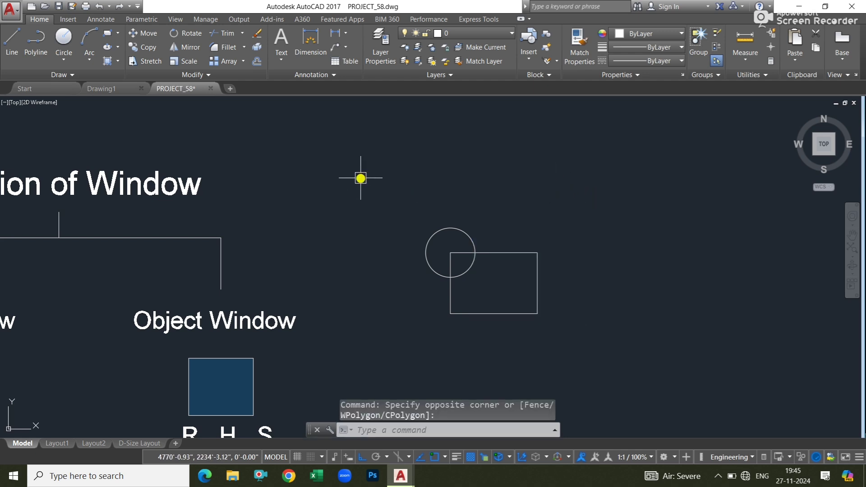
- Select only the circle with an object window that fully encloses it, and move it horizontally to the rectangle's upper-right corner area
{"action": "left_click", "coordinate": [361, 178]}
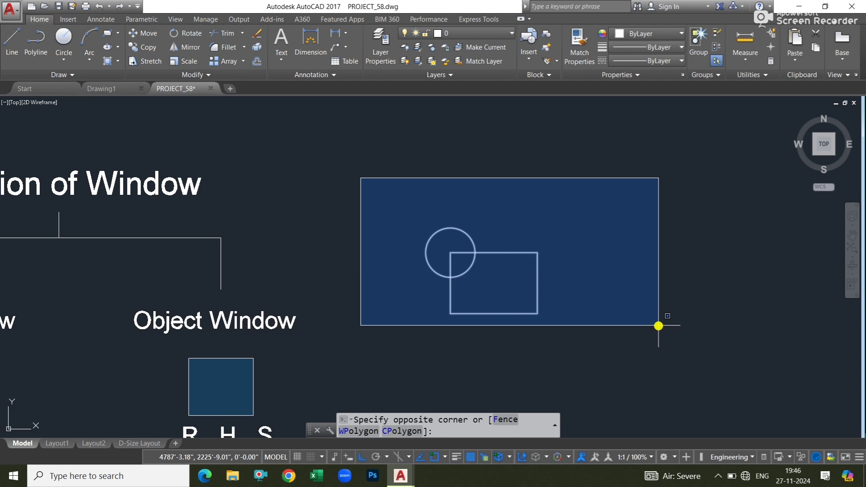
{"action": "left_click", "coordinate": [659, 300]}
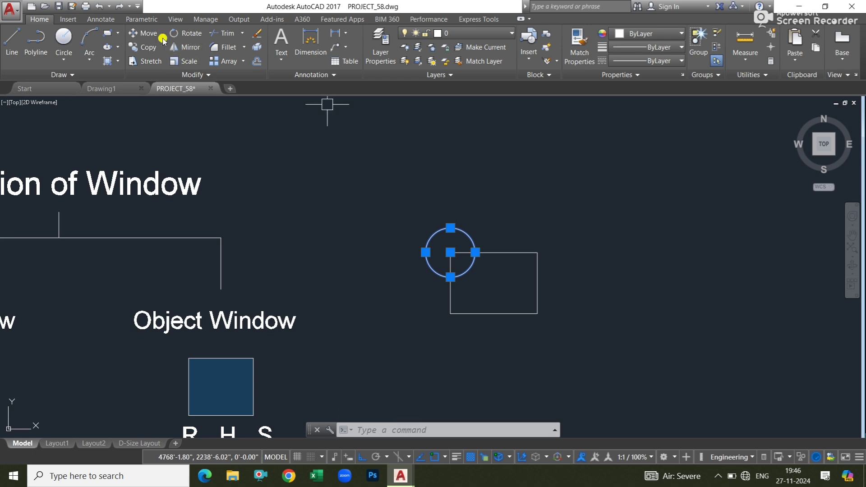
{"action": "left_click", "coordinate": [149, 33]}
{"action": "left_click", "coordinate": [470, 207]}
{"action": "left_click", "coordinate": [549, 213]}
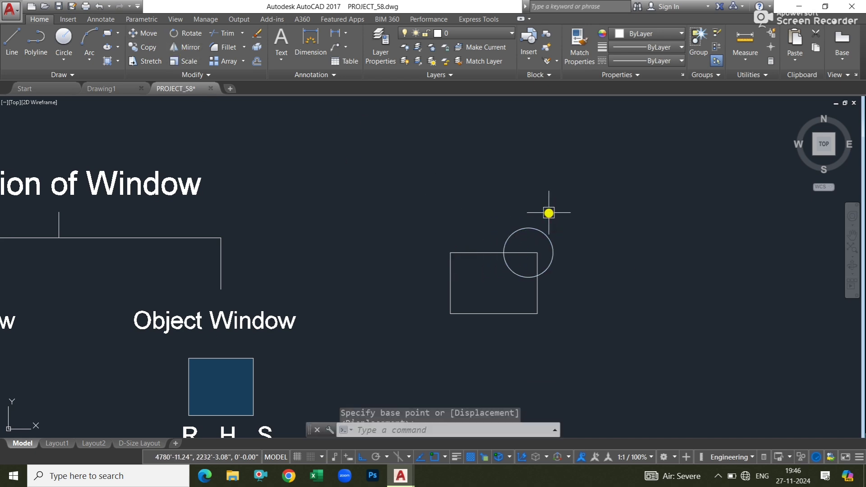
- Select only the moved circle with a left-to-right object window that encloses it fully but the rectangle only partly
{"action": "scroll", "coordinate": [569, 228], "scroll_direction": "down", "scroll_amount": 2}
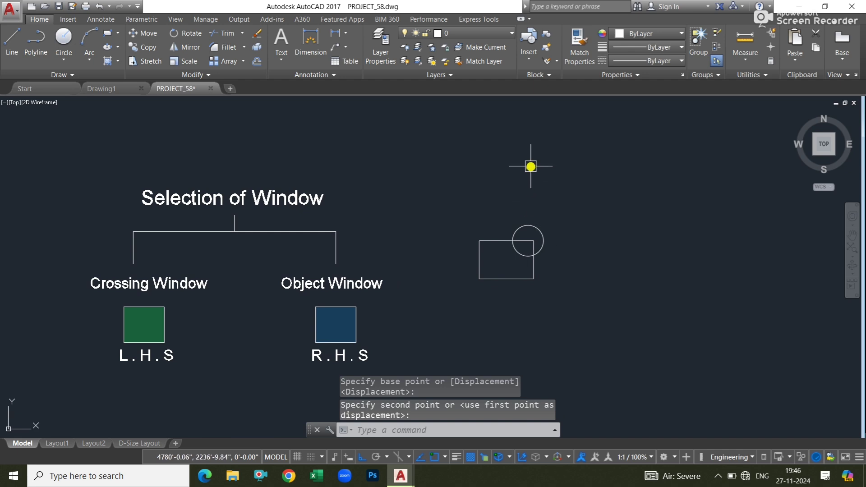
{"action": "scroll", "coordinate": [510, 210], "scroll_direction": "up", "scroll_amount": 2}
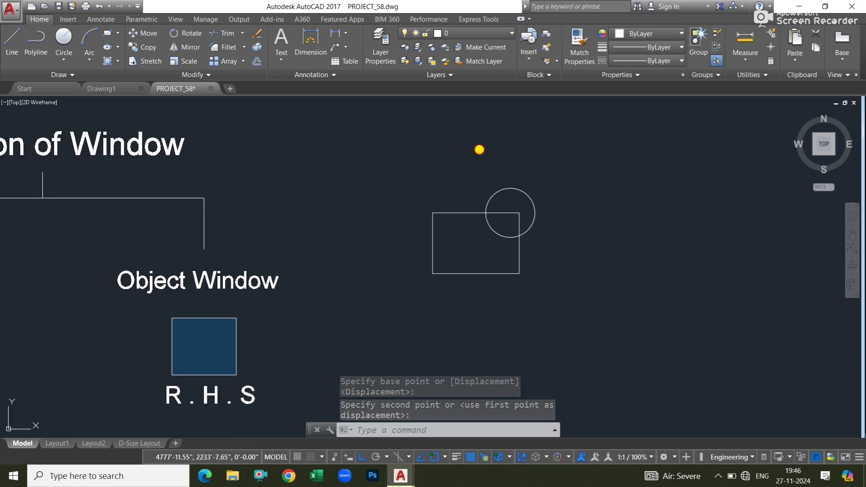
{"action": "left_click", "coordinate": [480, 149]}
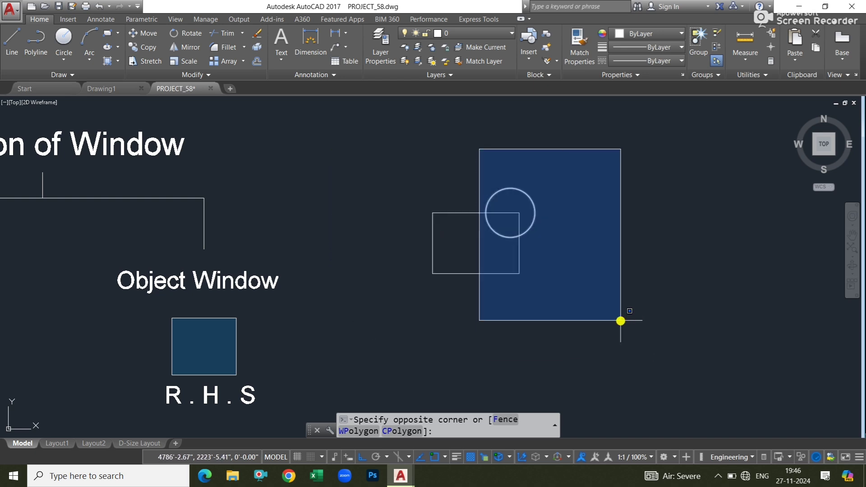
{"action": "left_click", "coordinate": [608, 286]}
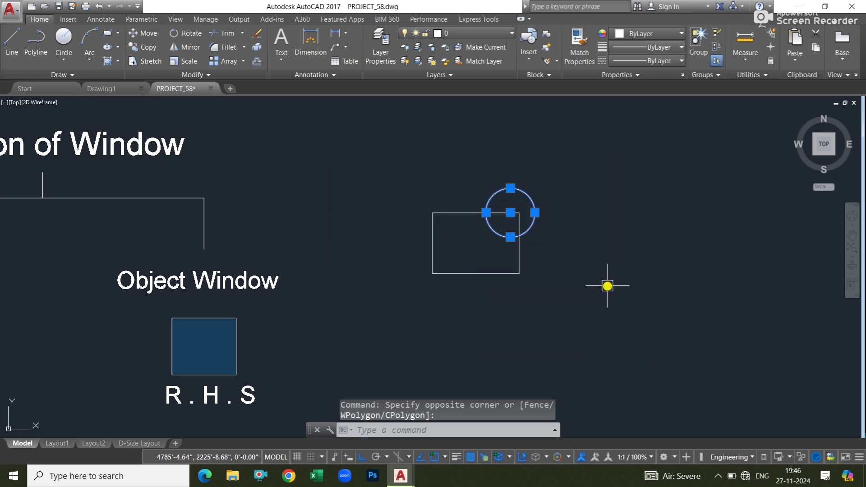
- Clear the current selection and erase the circle at the rectangle's upper-right corner
{"action": "key", "text": "Escape"}
{"action": "key", "text": "Escape"}
{"action": "scroll", "coordinate": [464, 262], "scroll_direction": "down", "scroll_amount": 2}
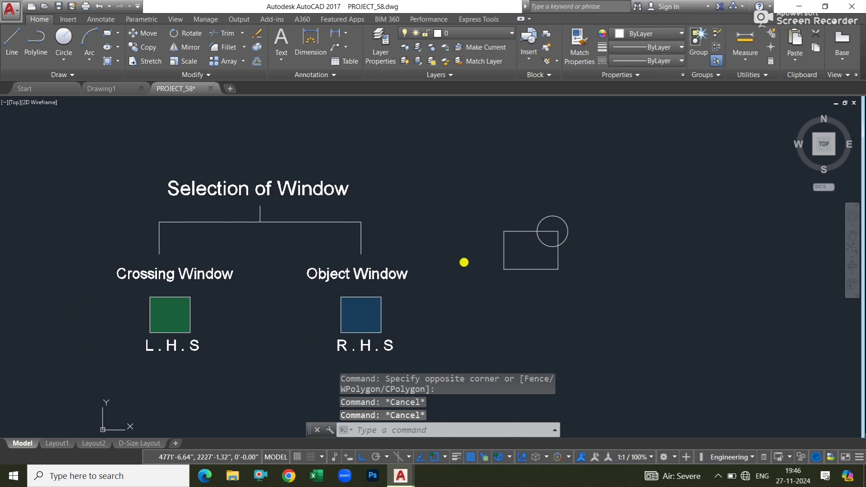
{"action": "key", "text": "Escape"}
{"action": "scroll", "coordinate": [478, 257], "scroll_direction": "up", "scroll_amount": 2}
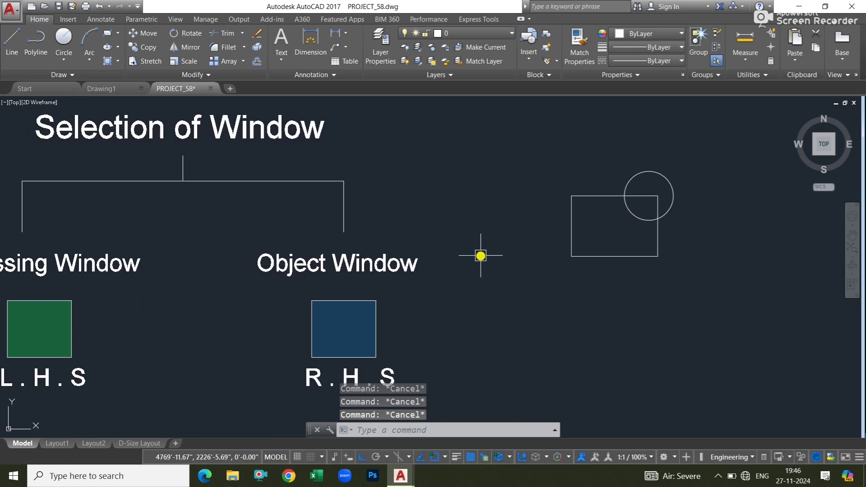
{"action": "scroll", "coordinate": [480, 255], "scroll_direction": "down", "scroll_amount": 2}
{"action": "middle_click_drag", "start_coordinate": [475, 261], "coordinate": [485, 259]}
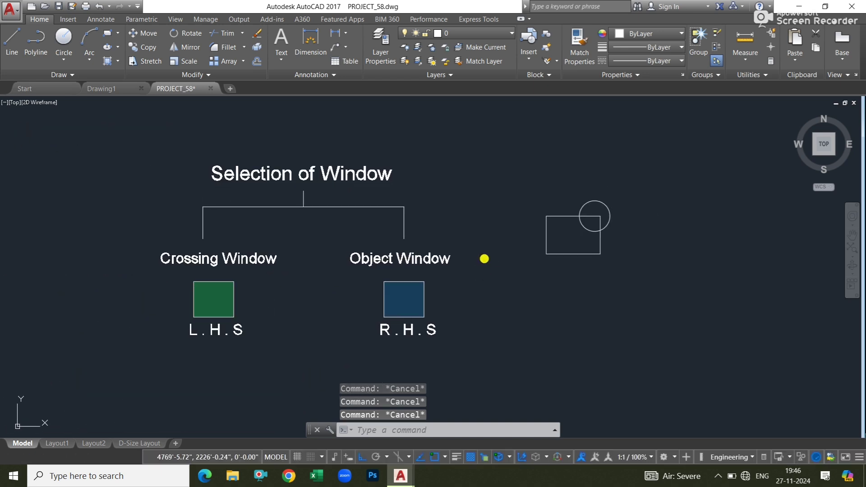
{"action": "left_click", "coordinate": [600, 199]}
{"action": "key", "text": "Delete"}
- Try short selection windows in both directions above the rectangle, first right-to-left and then left-to-right, without enclosing it
{"action": "left_click", "coordinate": [572, 189]}
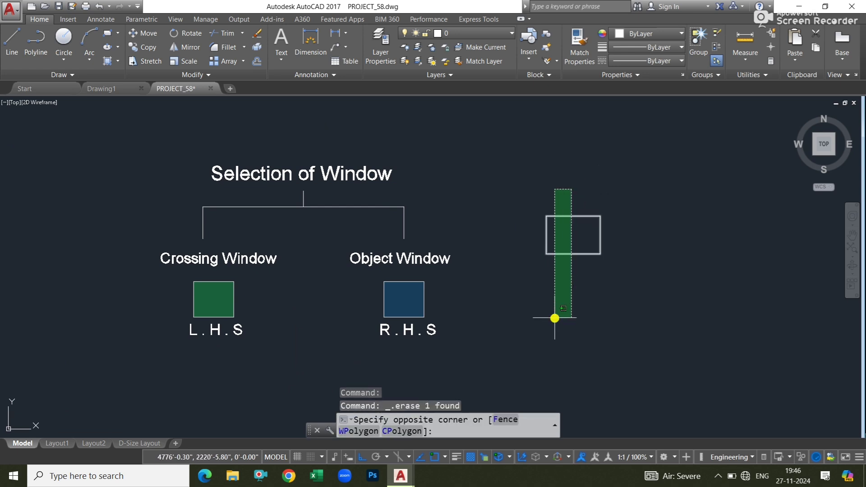
{"action": "left_click", "coordinate": [540, 193]}
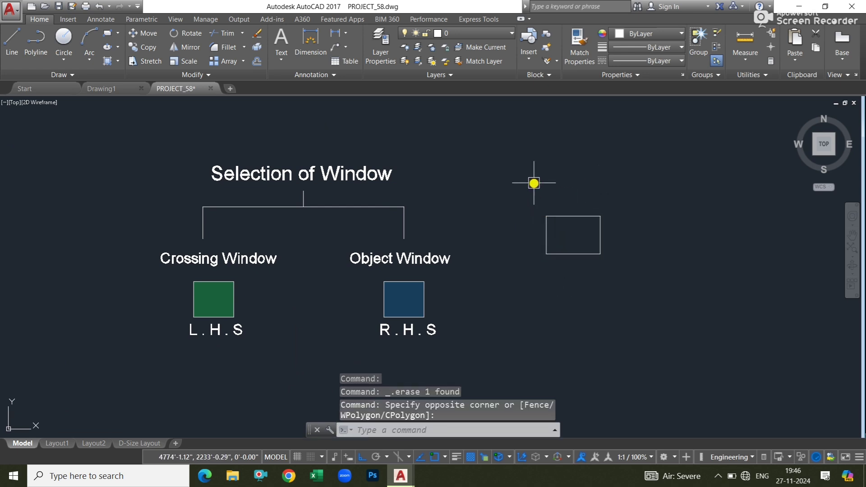
{"action": "left_click", "coordinate": [534, 184]}
{"action": "left_click", "coordinate": [561, 188]}
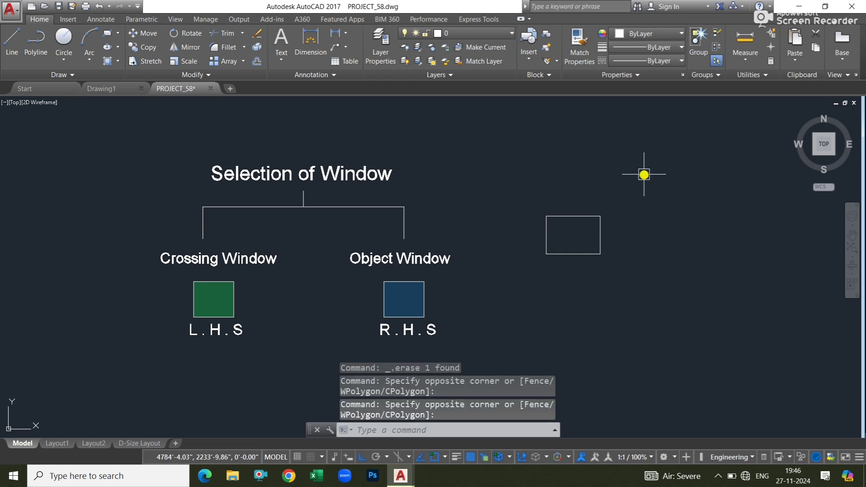
- Select the rectangle with a right-to-left crossing window that touches only its upper part, and clear the selection
{"action": "left_click", "coordinate": [644, 174]}
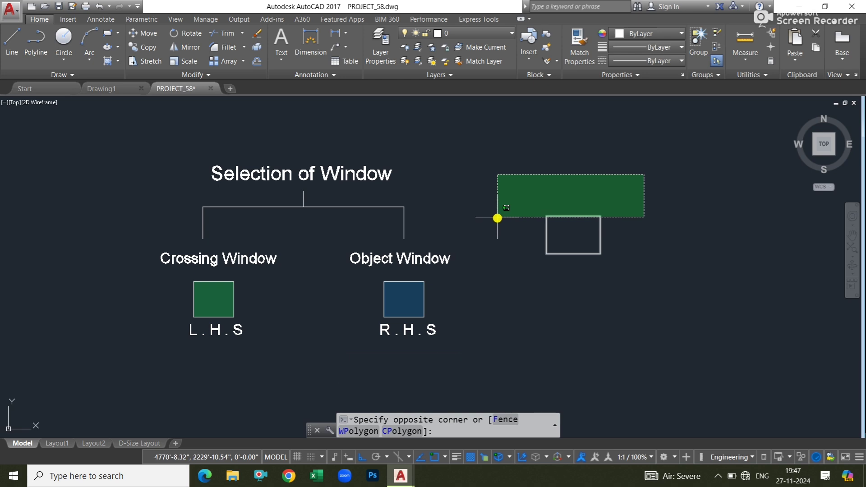
{"action": "left_click", "coordinate": [497, 232]}
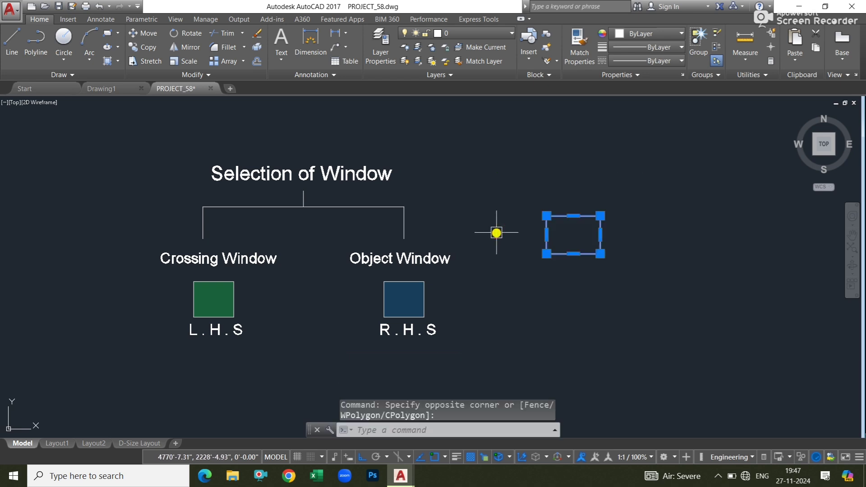
{"action": "key", "text": "Escape"}
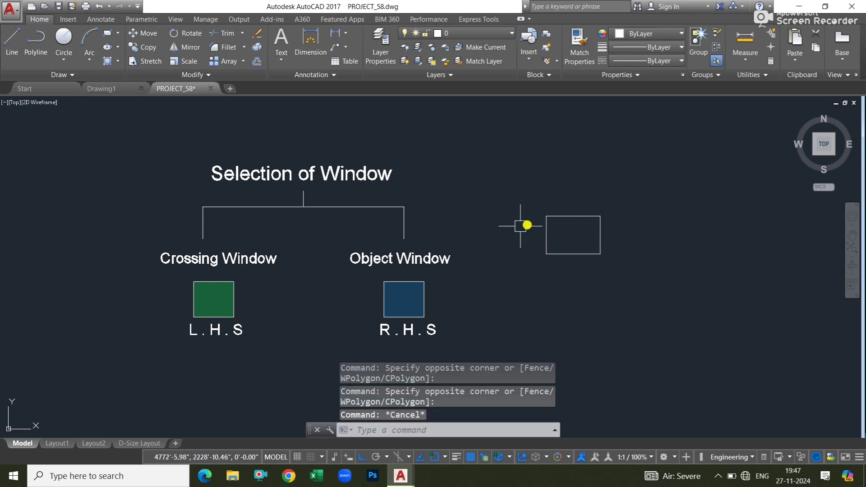
- Select the rectangle with a left-to-right object window that fully encloses it, and erase it
{"action": "left_click", "coordinate": [520, 181]}
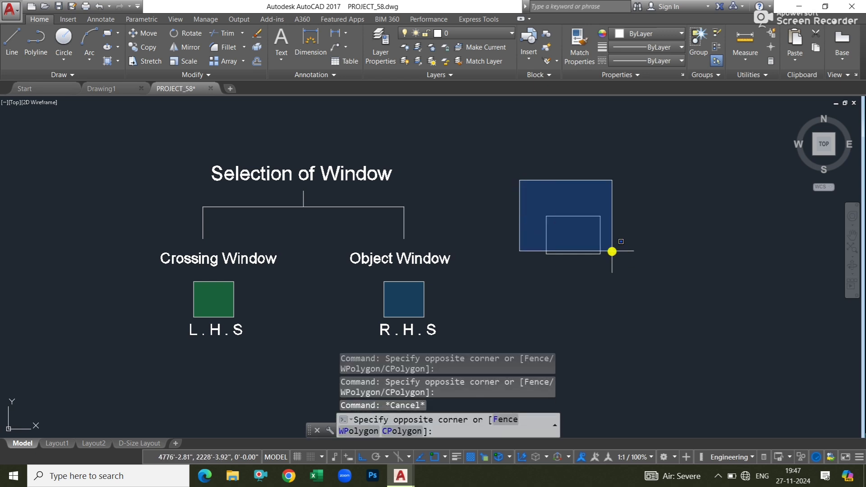
{"action": "left_click", "coordinate": [662, 264]}
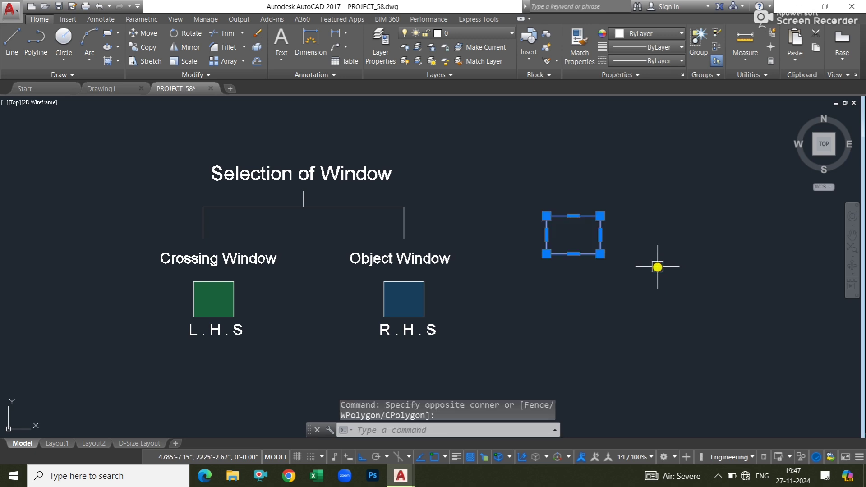
{"action": "key", "text": "Delete"}
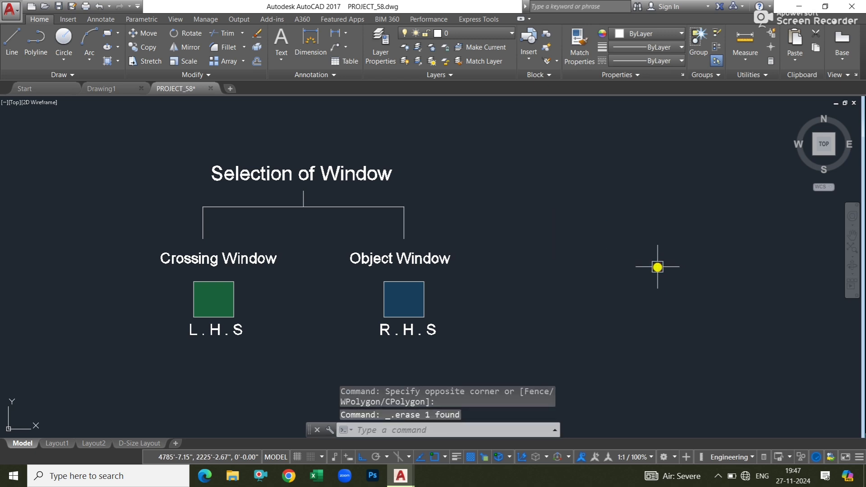
- Review the Selection of Window diagram comparing Crossing Window (L.H.S) with Object Window (R.H.S)
{"action": "middle_click_drag", "start_coordinate": [286, 286], "coordinate": [373, 267]}
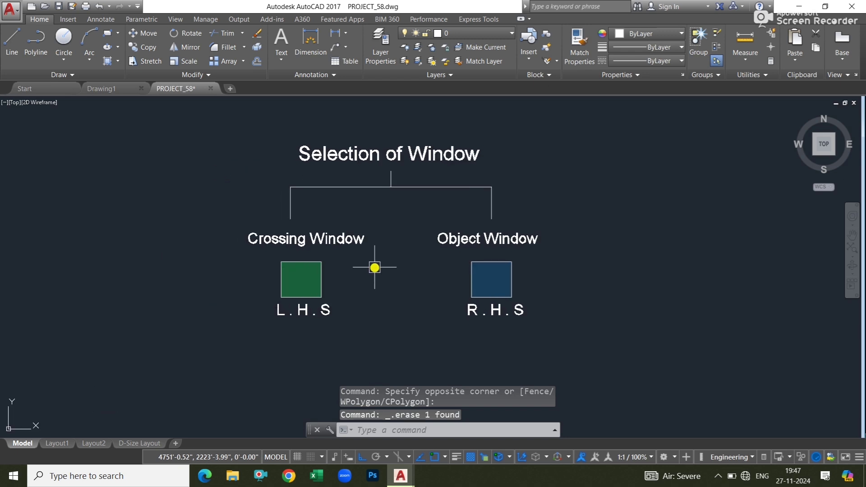
{"action": "scroll", "coordinate": [361, 268], "scroll_direction": "up", "scroll_amount": 2}
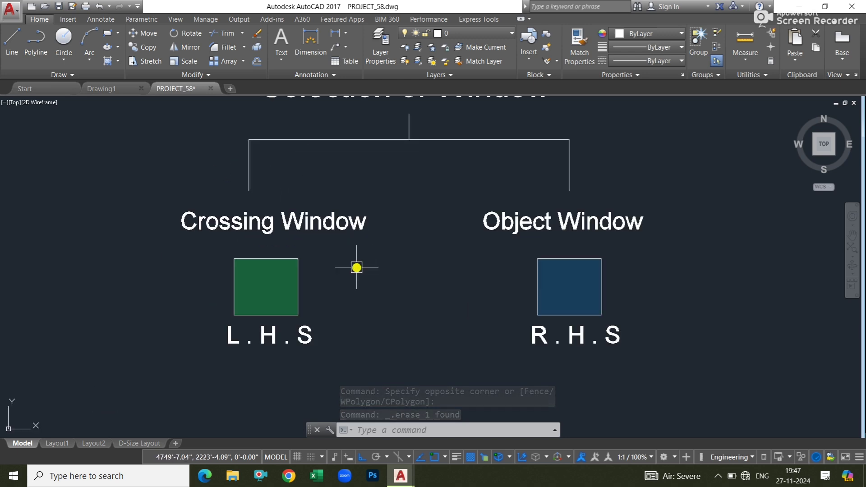
{"action": "scroll", "coordinate": [357, 268], "scroll_direction": "down", "scroll_amount": 2}
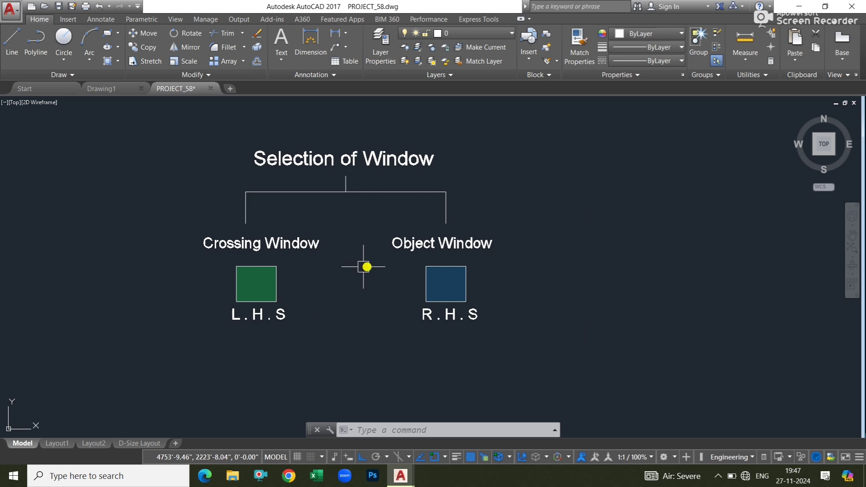
{"action": "scroll", "coordinate": [422, 250], "scroll_direction": "up", "scroll_amount": 2}
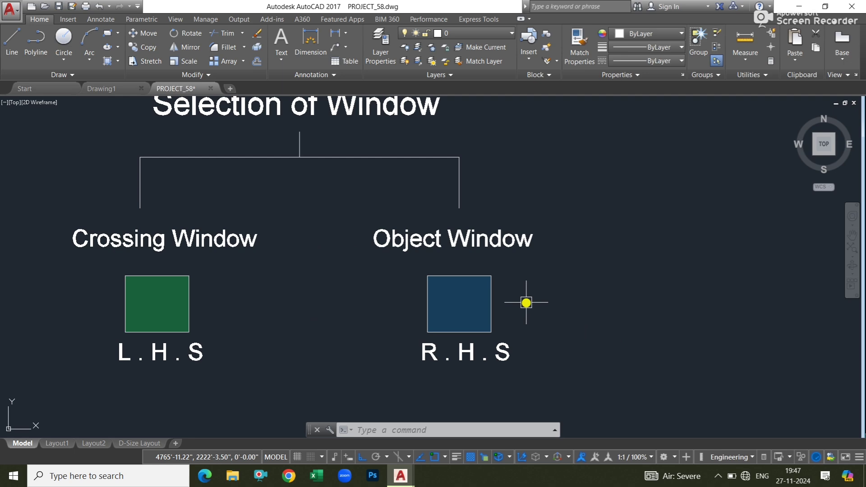
{"action": "scroll", "coordinate": [534, 274], "scroll_direction": "down", "scroll_amount": 6}
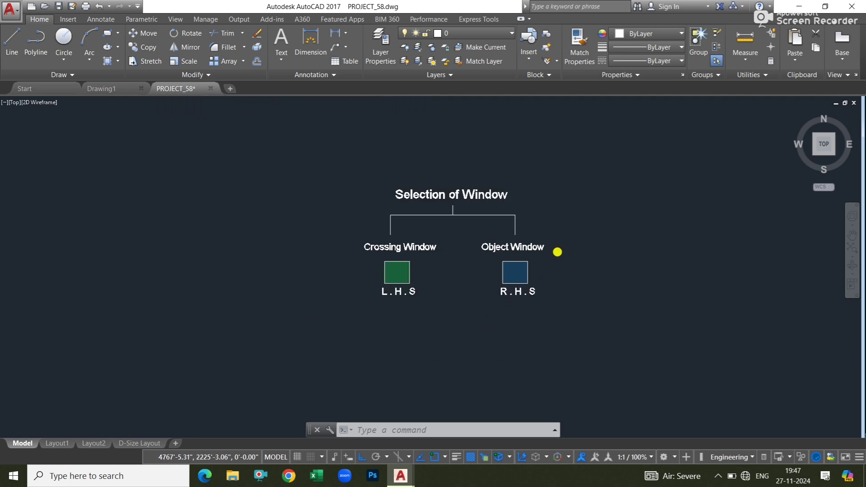
{"action": "scroll", "coordinate": [494, 253], "scroll_direction": "up", "scroll_amount": 4}
{"action": "scroll", "coordinate": [494, 250], "scroll_direction": "down", "scroll_amount": 6}
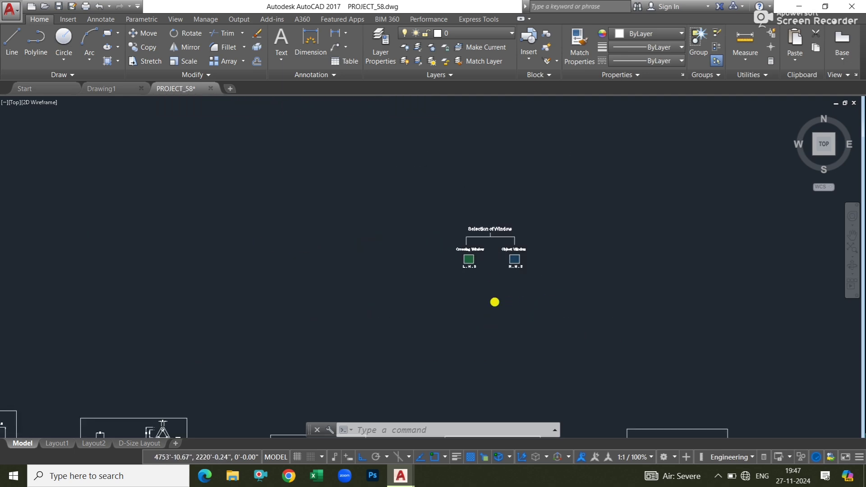
- Look through the project's staircase, column, beam and foundation detail sheets and its floor beam layouts
{"action": "scroll", "coordinate": [495, 289], "scroll_direction": "up", "scroll_amount": 8}
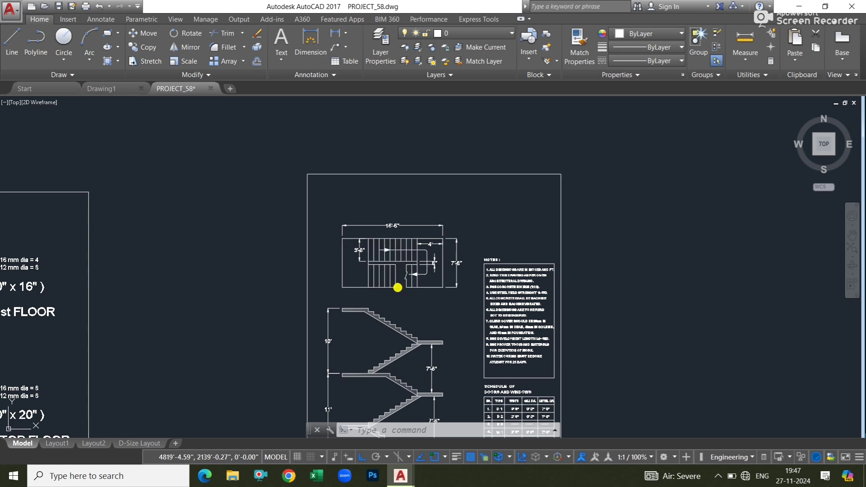
{"action": "middle_click_drag", "start_coordinate": [392, 288], "coordinate": [494, 290]}
{"action": "middle_click_drag", "start_coordinate": [250, 289], "coordinate": [459, 296]}
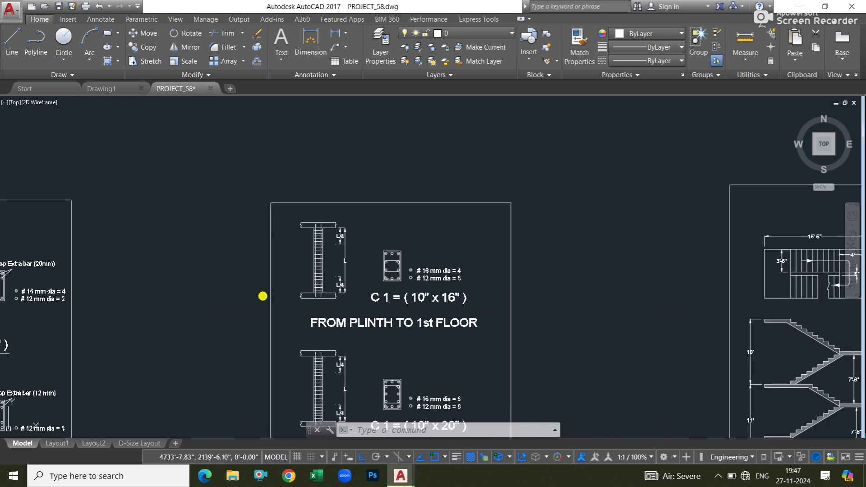
{"action": "mouse_move", "coordinate": [263, 297]}
{"action": "middle_mouse_down"}
{"action": "mouse_move", "coordinate": [659, 285]}
{"action": "mouse_move", "coordinate": [532, 207]}
{"action": "middle_mouse_up"}
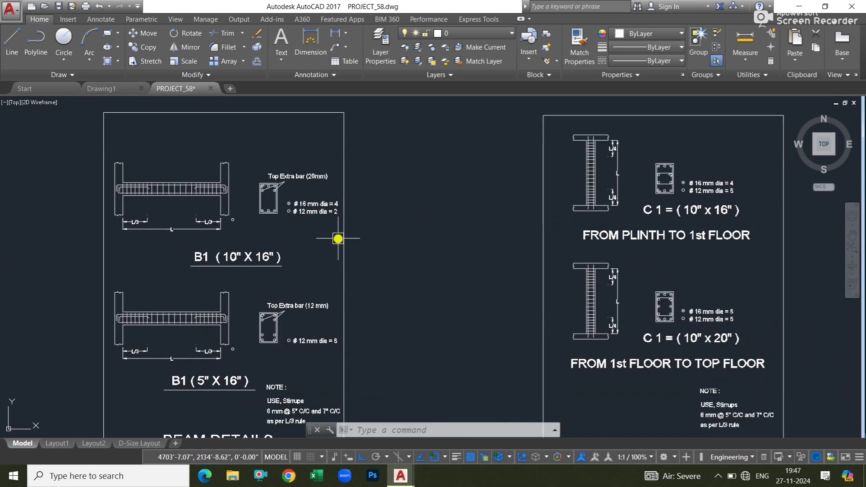
{"action": "scroll", "coordinate": [327, 213], "scroll_direction": "up", "scroll_amount": 7}
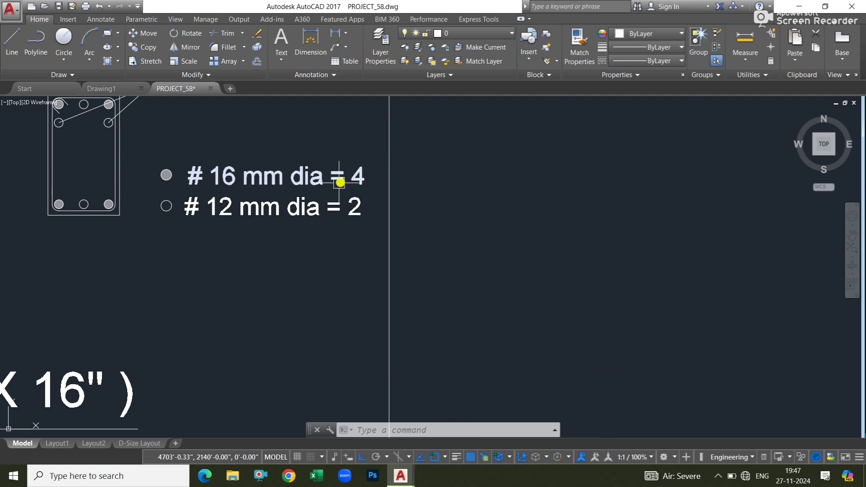
{"action": "scroll", "coordinate": [401, 224], "scroll_direction": "down", "scroll_amount": 7}
{"action": "middle_click_drag", "start_coordinate": [402, 224], "coordinate": [459, 216]}
{"action": "scroll", "coordinate": [288, 247], "scroll_direction": "down", "scroll_amount": 4}
{"action": "middle_click_drag", "start_coordinate": [288, 253], "coordinate": [583, 257]}
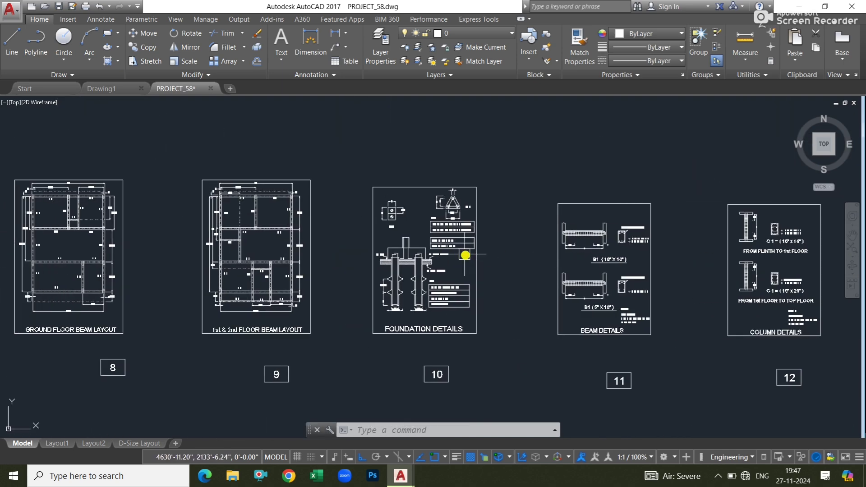
{"action": "middle_click_drag", "start_coordinate": [251, 261], "coordinate": [471, 276]}
{"action": "scroll", "coordinate": [235, 230], "scroll_direction": "up", "scroll_amount": 2}
{"action": "middle_click_drag", "start_coordinate": [236, 231], "coordinate": [368, 248]}
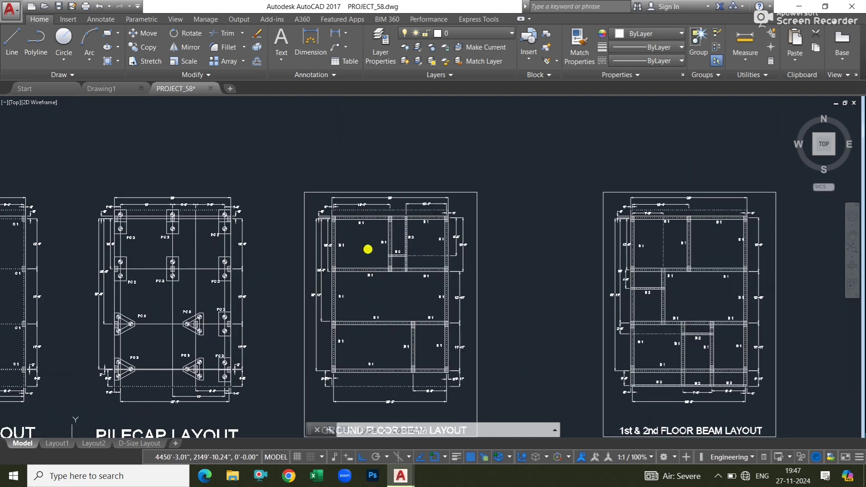
- Look over the ground and 1st floor plans and examine the toilets beside the hall on the 1st floor plan
{"action": "middle_click_drag", "start_coordinate": [137, 273], "coordinate": [445, 264]}
{"action": "scroll", "coordinate": [424, 265], "scroll_direction": "down", "scroll_amount": 4}
{"action": "middle_click_drag", "start_coordinate": [169, 266], "coordinate": [543, 270]}
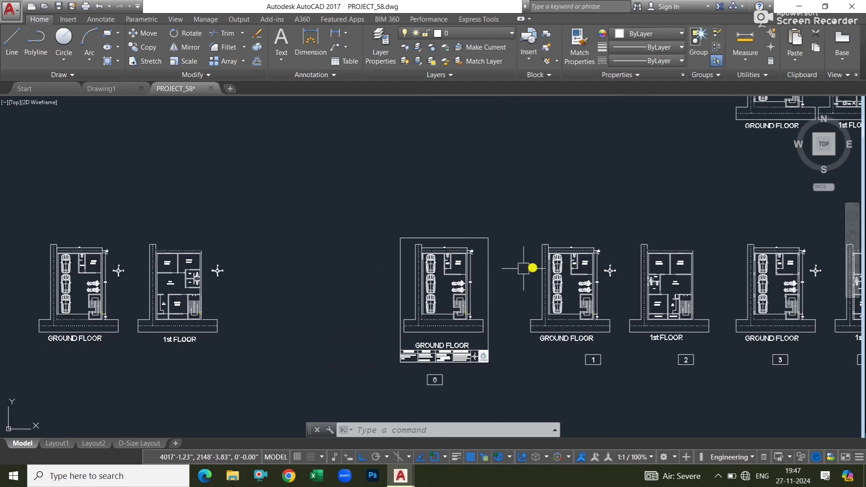
{"action": "mouse_move", "coordinate": [212, 275]}
{"action": "middle_mouse_down"}
{"action": "mouse_move", "coordinate": [312, 275]}
{"action": "mouse_move", "coordinate": [20, 242]}
{"action": "middle_mouse_up"}
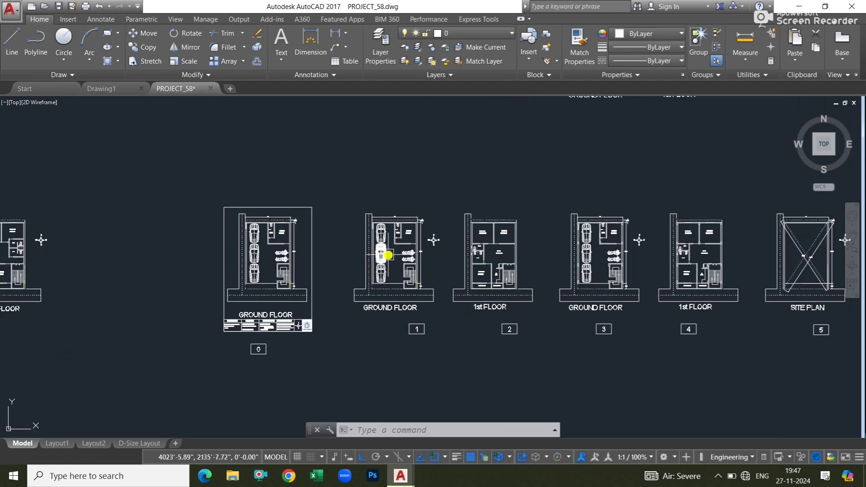
{"action": "scroll", "coordinate": [501, 252], "scroll_direction": "up", "scroll_amount": 4}
{"action": "middle_click_drag", "start_coordinate": [535, 230], "coordinate": [251, 209]}
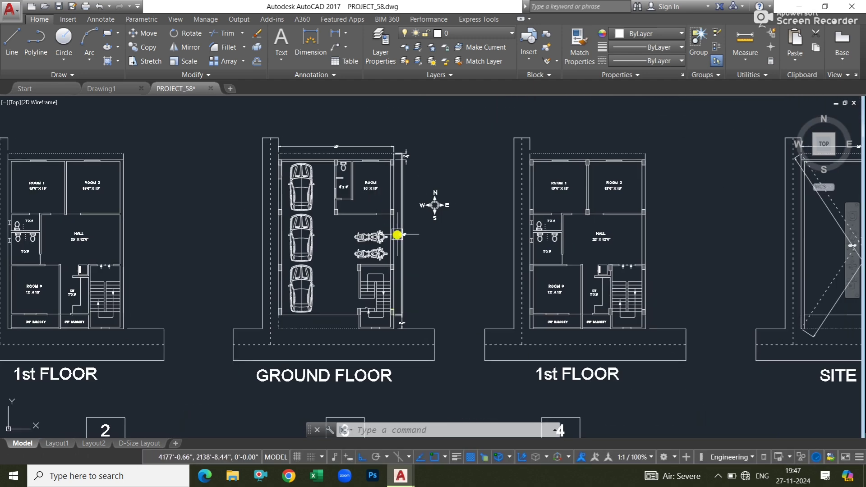
{"action": "scroll", "coordinate": [397, 235], "scroll_direction": "up", "scroll_amount": 3}
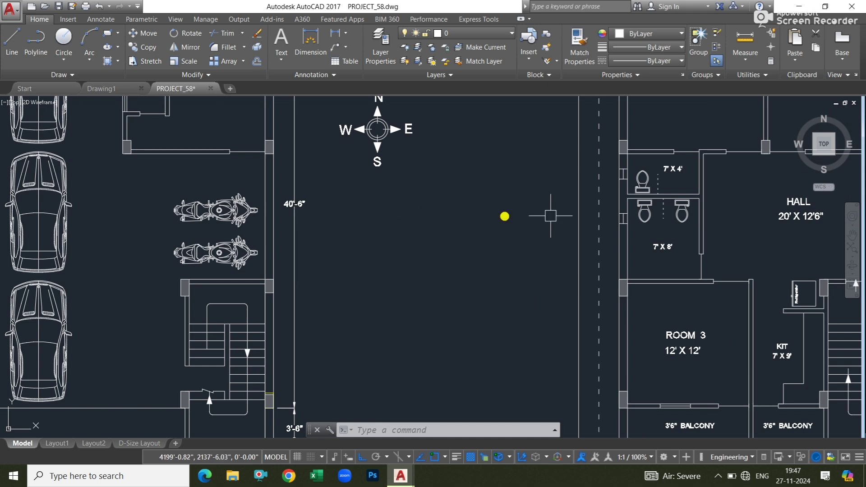
{"action": "middle_click_drag", "start_coordinate": [505, 215], "coordinate": [296, 135]}
{"action": "scroll", "coordinate": [277, 174], "scroll_direction": "up", "scroll_amount": 4}
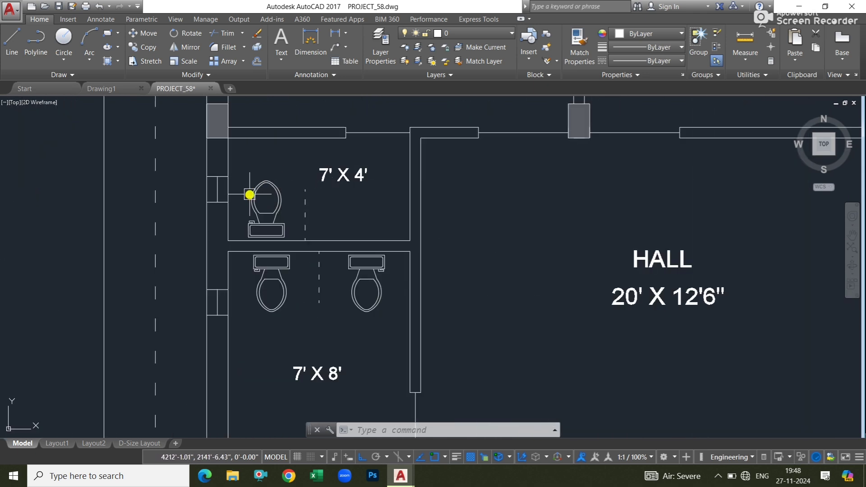
{"action": "scroll", "coordinate": [218, 179], "scroll_direction": "down", "scroll_amount": 4}
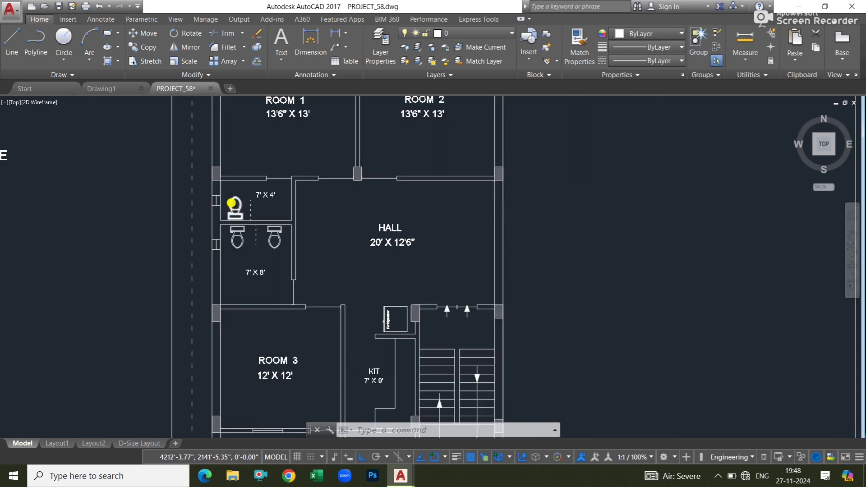
- Select the window block and adjoining wall line beside the 7' X 4' toilet individually, and clear the selection
{"action": "scroll", "coordinate": [232, 202], "scroll_direction": "up", "scroll_amount": 2}
{"action": "left_click", "coordinate": [211, 195]}
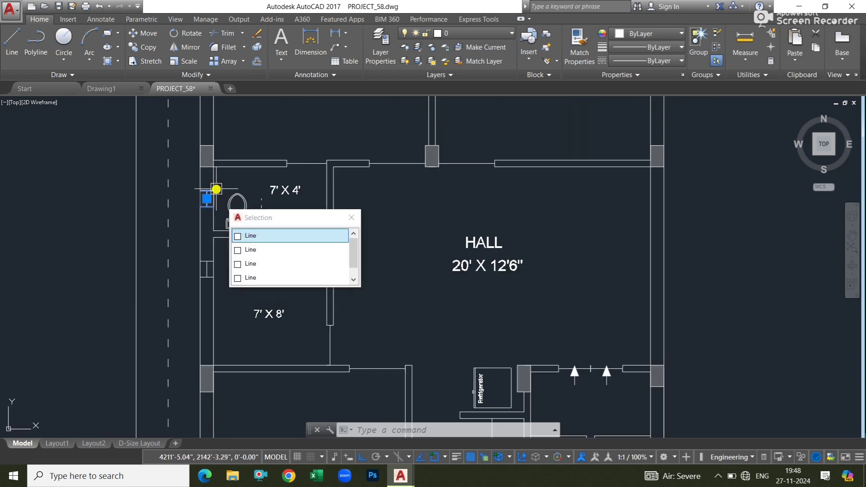
{"action": "scroll", "coordinate": [214, 187], "scroll_direction": "up", "scroll_amount": 2}
{"action": "scroll", "coordinate": [215, 186], "scroll_direction": "up", "scroll_amount": 2}
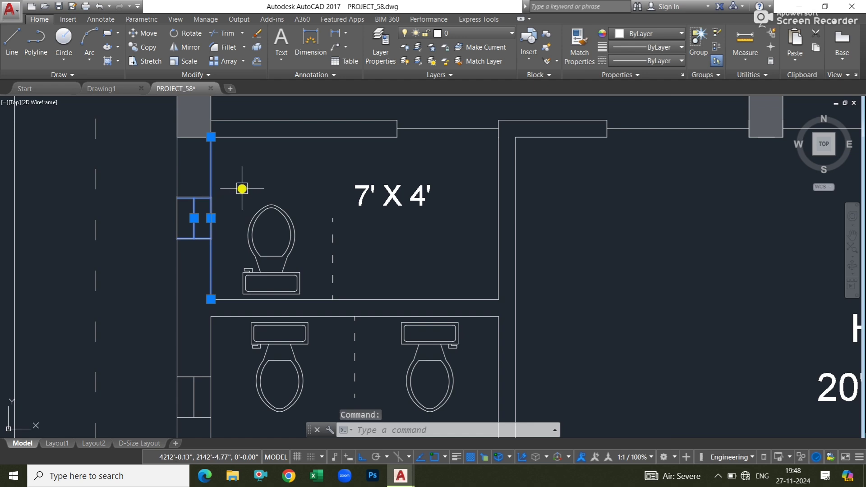
{"action": "key", "text": "Escape"}
{"action": "key", "text": "Escape"}
{"action": "key", "text": "Escape"}
- Select the 7' X 4' toilet's window block and size label with an object window and erase them
{"action": "scroll", "coordinate": [242, 188], "scroll_direction": "down", "scroll_amount": 5}
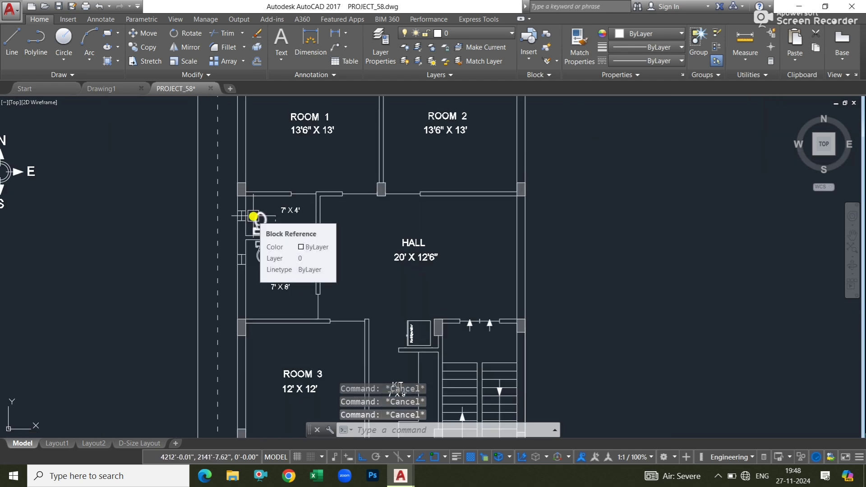
{"action": "scroll", "coordinate": [247, 220], "scroll_direction": "up", "scroll_amount": 4}
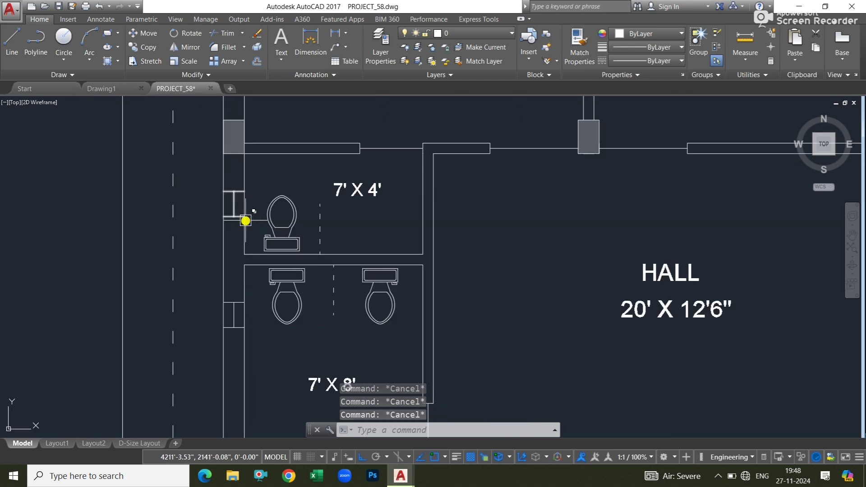
{"action": "left_click", "coordinate": [195, 168]}
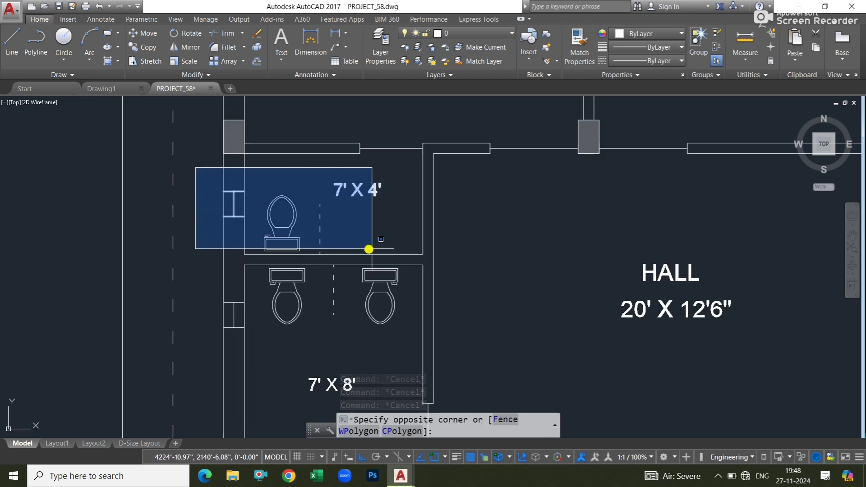
{"action": "left_click", "coordinate": [619, 237]}
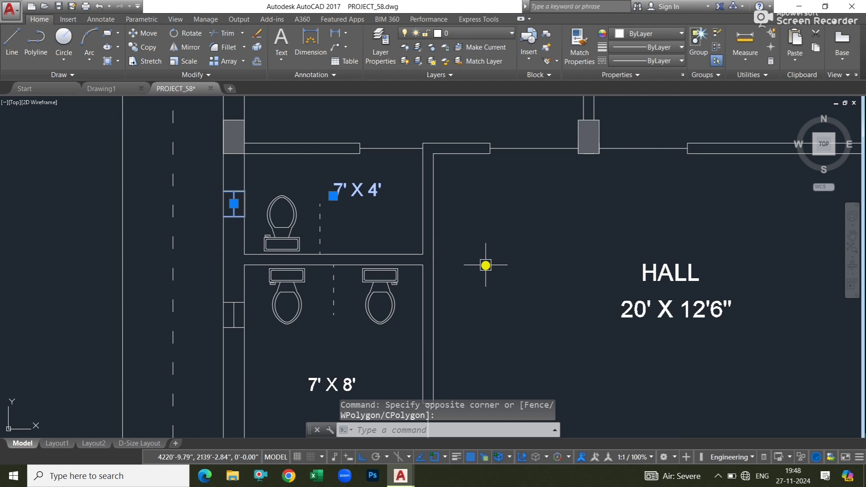
{"action": "key", "text": "Delete"}
- Select the dashed divider line between the two fixtures of the 7' X 8' toilet with an object window and erase it
{"action": "scroll", "coordinate": [486, 265], "scroll_direction": "down", "scroll_amount": 4}
{"action": "middle_click_drag", "start_coordinate": [519, 260], "coordinate": [392, 339]}
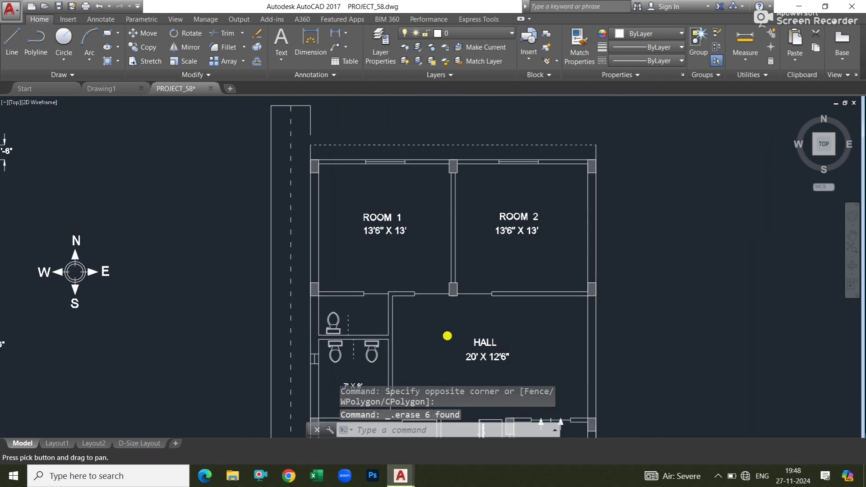
{"action": "middle_click_drag", "start_coordinate": [420, 263], "coordinate": [402, 209]}
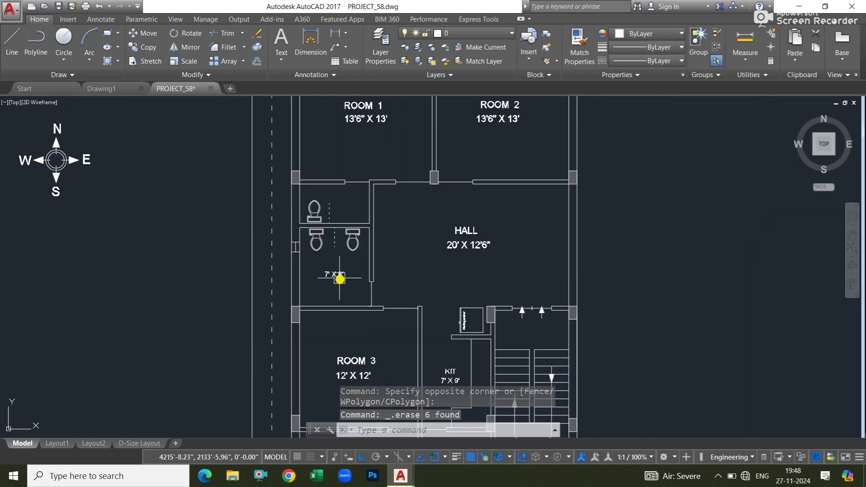
{"action": "scroll", "coordinate": [333, 253], "scroll_direction": "up", "scroll_amount": 4}
{"action": "scroll", "coordinate": [333, 223], "scroll_direction": "down", "scroll_amount": 2}
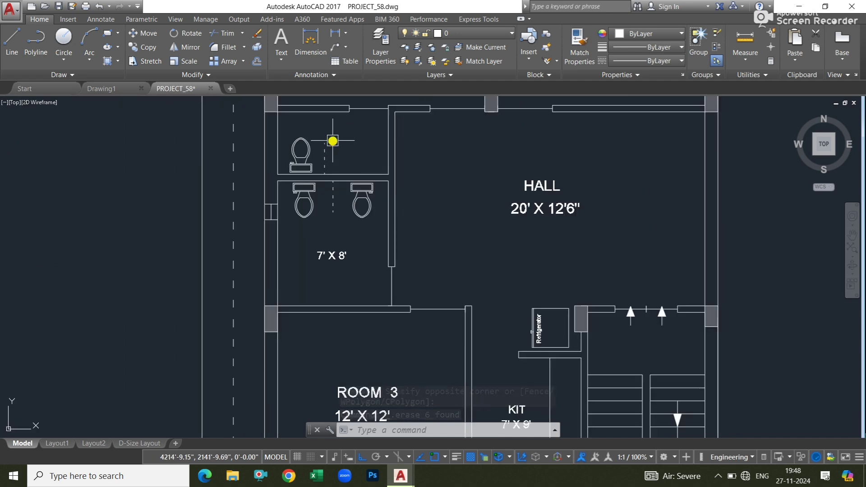
{"action": "middle_click_drag", "start_coordinate": [332, 139], "coordinate": [332, 149]}
{"action": "left_click", "coordinate": [333, 151]}
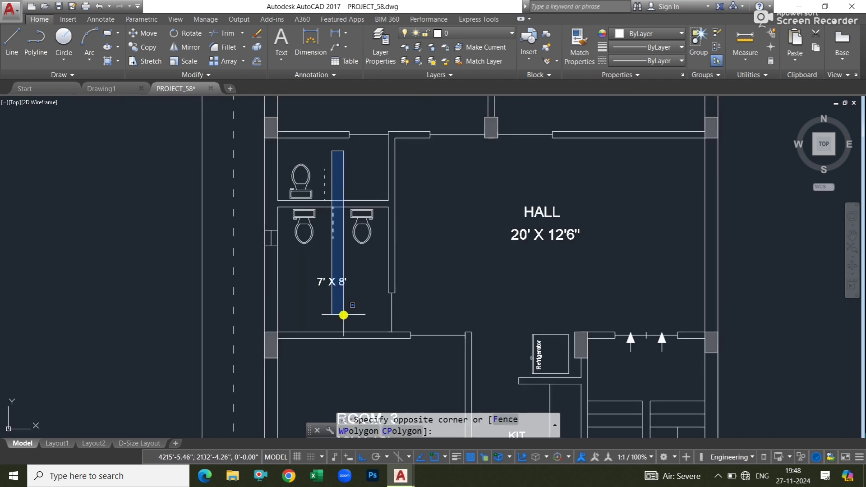
{"action": "left_click", "coordinate": [343, 315]}
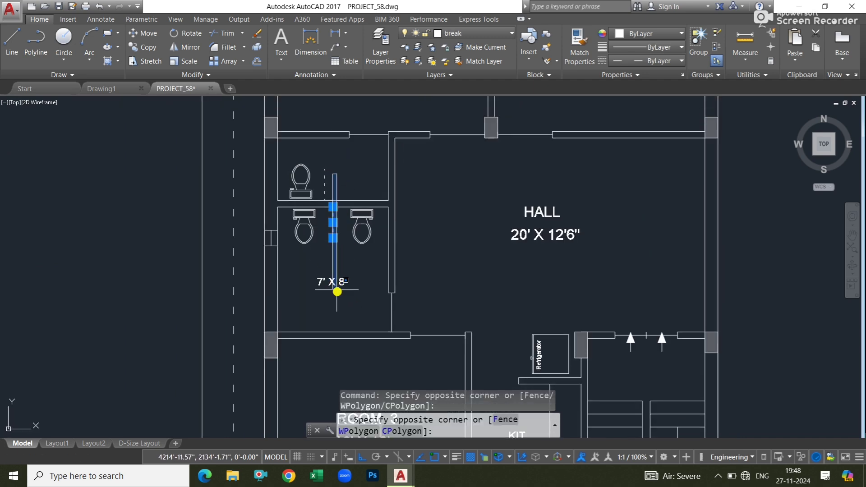
{"action": "key", "text": "Delete"}
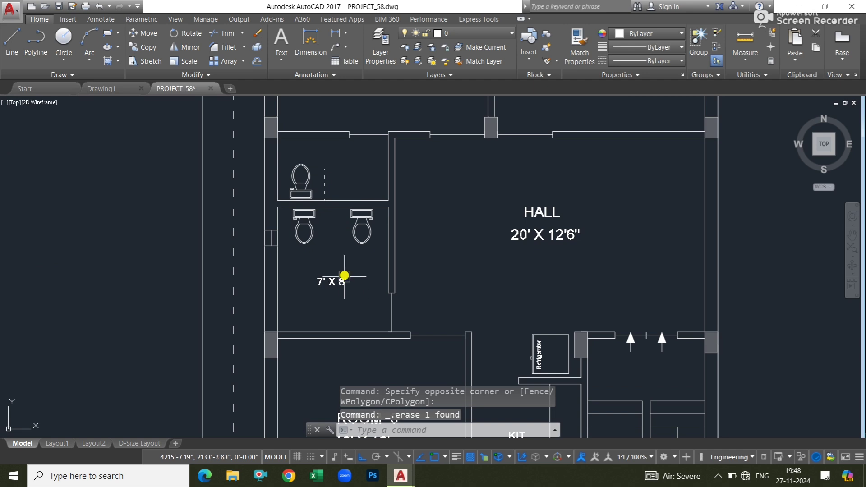
- Draw an object window around the 7' X 8' toilet's east fixture, extending into the hall, and clear the selection
{"action": "left_click", "coordinate": [339, 164]}
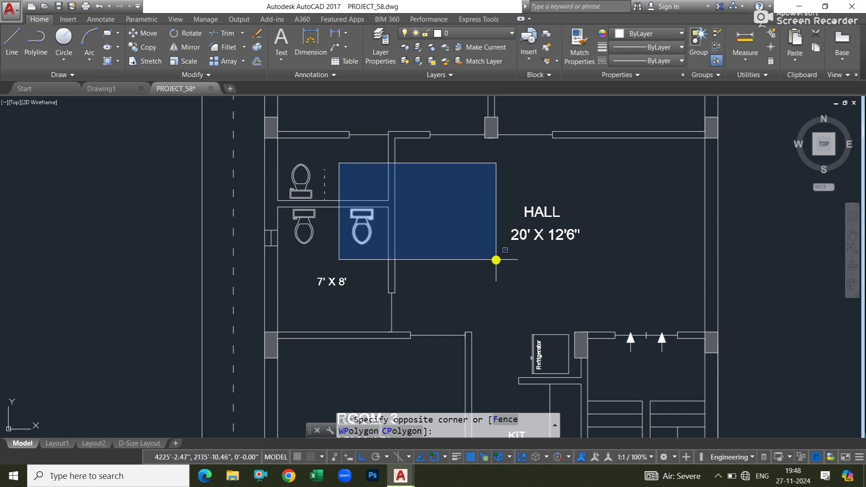
{"action": "scroll", "coordinate": [489, 260], "scroll_direction": "down", "scroll_amount": 4}
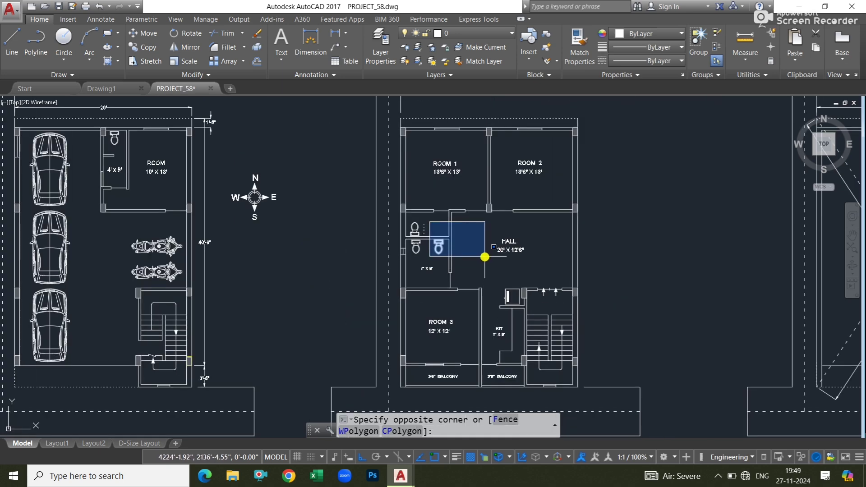
{"action": "left_click", "coordinate": [489, 256]}
{"action": "key", "text": "Escape"}
{"action": "key", "text": "Escape"}
{"action": "key", "text": "Escape"}
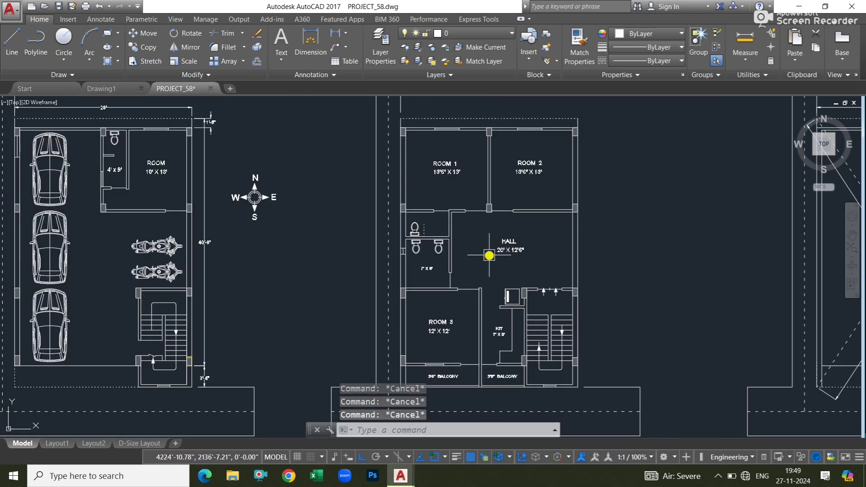
- Erase the 4' x 9' toilet label on the ground floor plan using an object window, and undo the erase
{"action": "scroll", "coordinate": [106, 169], "scroll_direction": "up", "scroll_amount": 5}
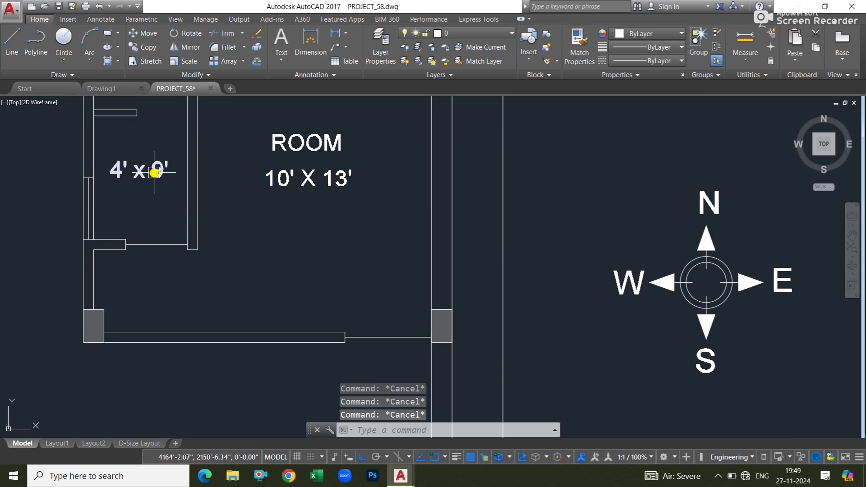
{"action": "scroll", "coordinate": [235, 275], "scroll_direction": "down", "scroll_amount": 5}
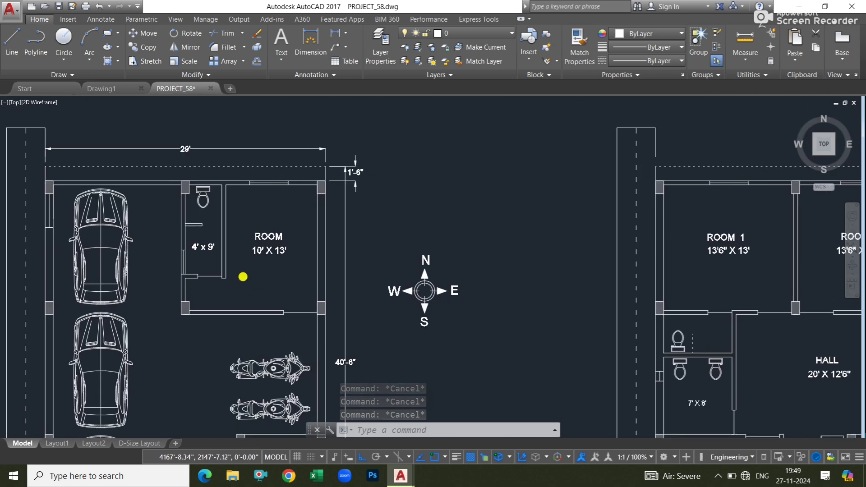
{"action": "scroll", "coordinate": [215, 253], "scroll_direction": "up", "scroll_amount": 5}
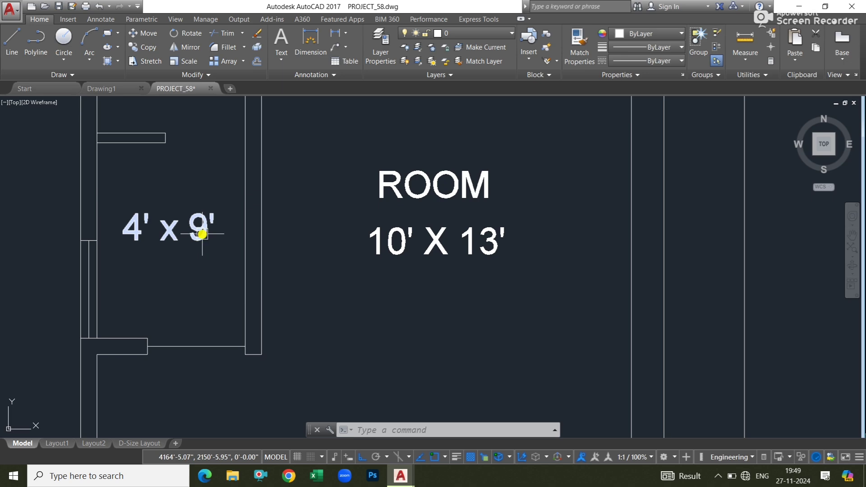
{"action": "scroll", "coordinate": [203, 233], "scroll_direction": "down", "scroll_amount": 7}
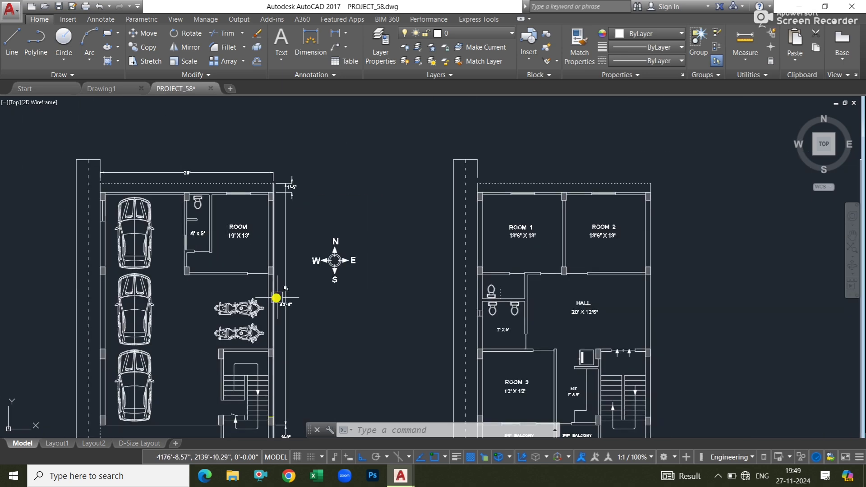
{"action": "left_click", "coordinate": [178, 228]}
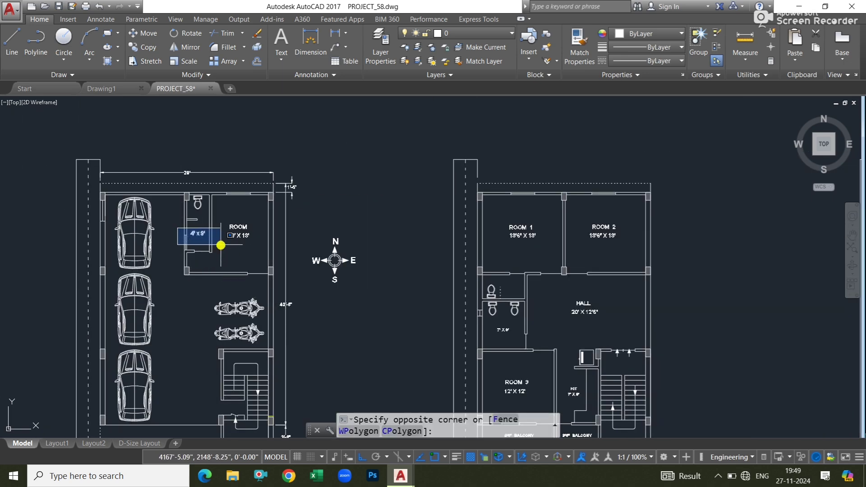
{"action": "left_click", "coordinate": [221, 245]}
{"action": "key", "text": "Delete"}
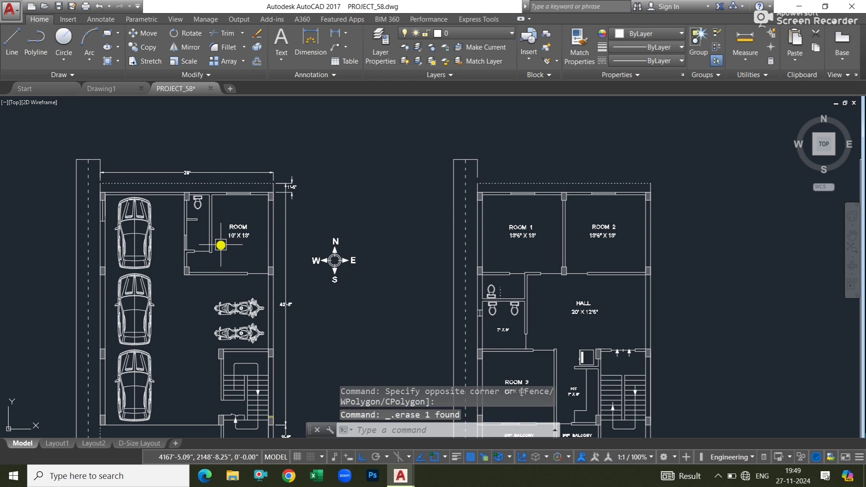
{"action": "key", "text": "ctrl+z"}
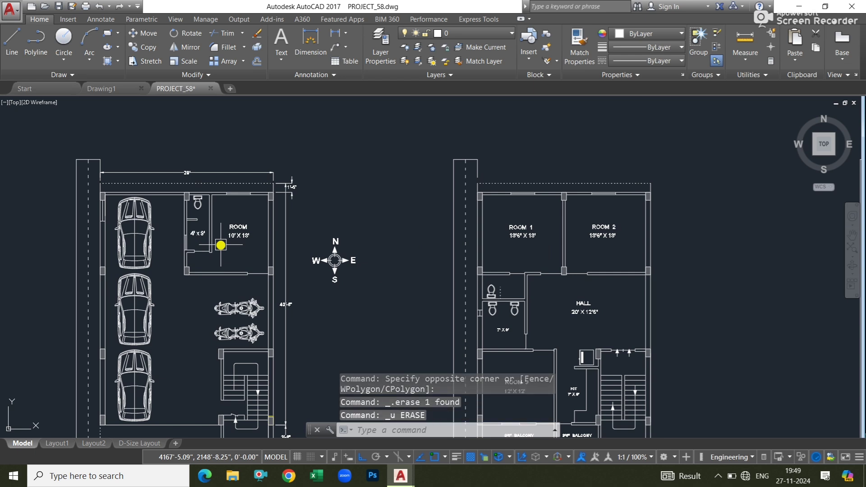
- Start an object window across the ground floor toilet's walls and 4' x 9' label, and cancel it
{"action": "scroll", "coordinate": [173, 224], "scroll_direction": "up", "scroll_amount": 2}
{"action": "left_click", "coordinate": [173, 223]}
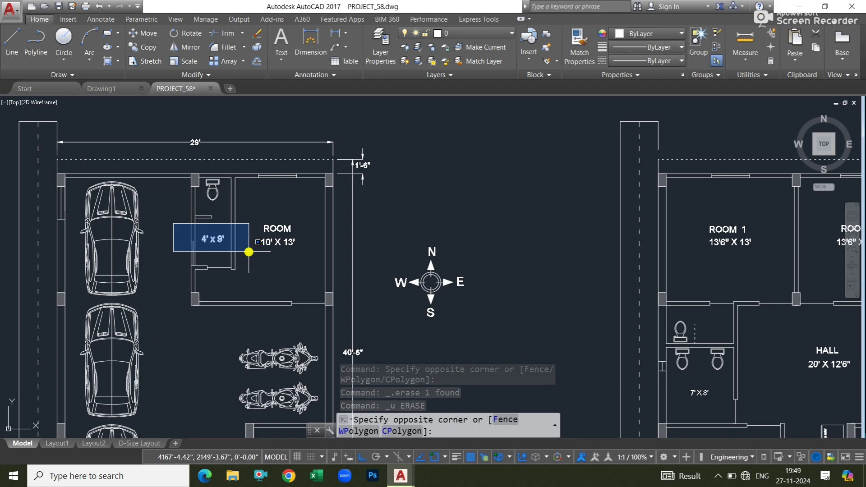
{"action": "key", "text": "Escape"}
{"action": "key", "text": "Escape"}
- Return to the Selection of Window diagram and compare its Crossing Window and Object Window branches
{"action": "scroll", "coordinate": [518, 196], "scroll_direction": "down", "scroll_amount": 5}
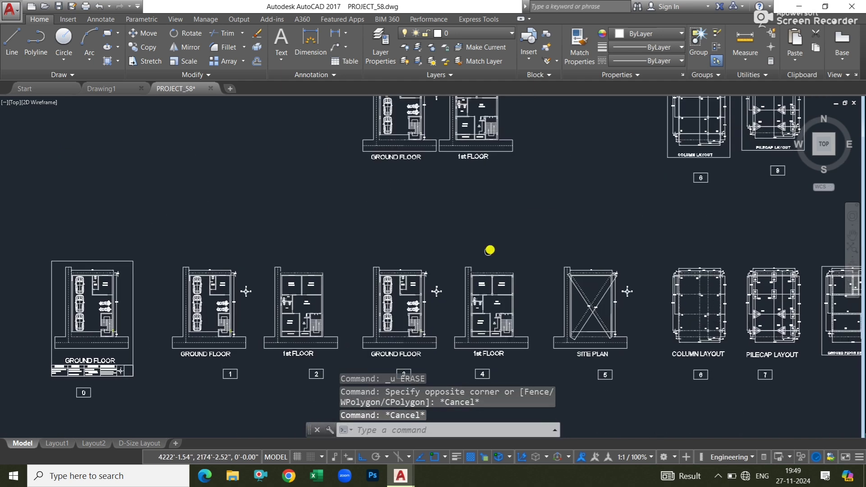
{"action": "scroll", "coordinate": [618, 175], "scroll_direction": "down", "scroll_amount": 3}
{"action": "mouse_move", "coordinate": [537, 368]}
{"action": "middle_mouse_down"}
{"action": "mouse_move", "coordinate": [518, 287]}
{"action": "mouse_move", "coordinate": [516, 177]}
{"action": "middle_mouse_up"}
{"action": "scroll", "coordinate": [529, 302], "scroll_direction": "up", "scroll_amount": 9}
{"action": "scroll", "coordinate": [482, 242], "scroll_direction": "up", "scroll_amount": 4}
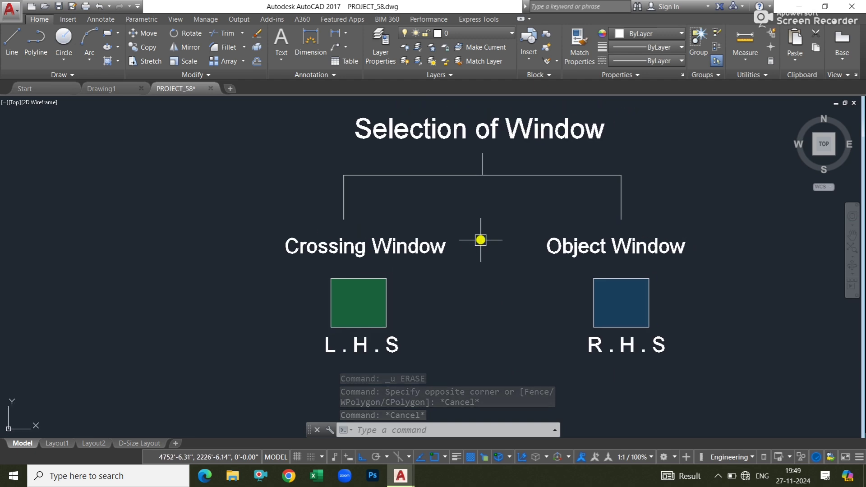
{"action": "scroll", "coordinate": [416, 265], "scroll_direction": "down", "scroll_amount": 2}
{"action": "middle_click_drag", "start_coordinate": [416, 265], "coordinate": [332, 258]}
{"action": "key", "text": "Escape"}
{"action": "key", "text": "Escape"}
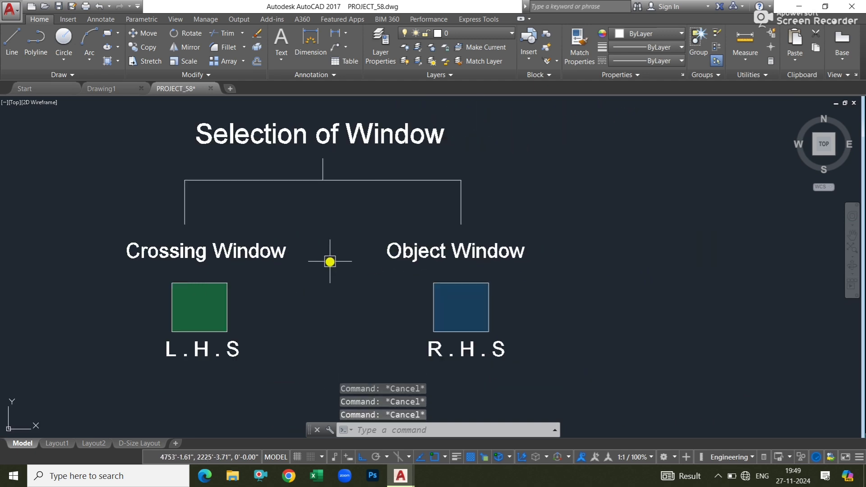
{"action": "middle_click_drag", "start_coordinate": [276, 338], "coordinate": [279, 304]}
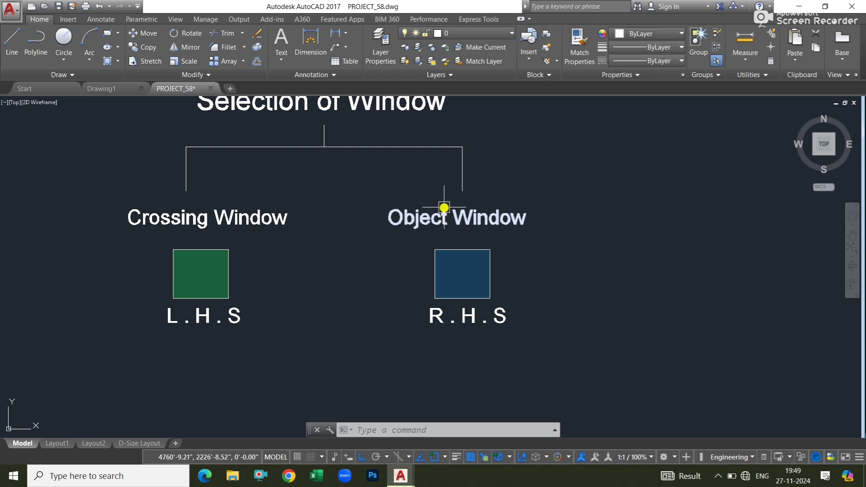
{"action": "middle_click_drag", "start_coordinate": [439, 199], "coordinate": [449, 231]}
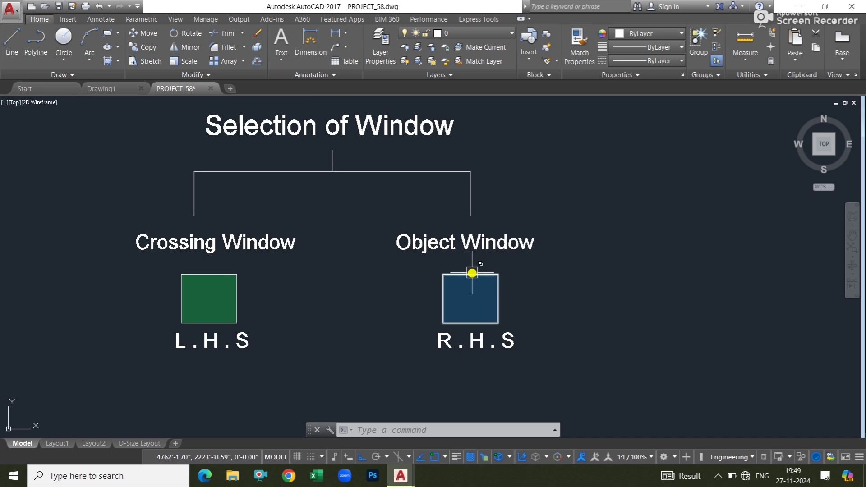
- Ungroup the PC 2 pile cap plan on the Foundation Details sheet
{"action": "scroll", "coordinate": [482, 186], "scroll_direction": "down", "scroll_amount": 12}
{"action": "middle_click_drag", "start_coordinate": [522, 265], "coordinate": [528, 256]}
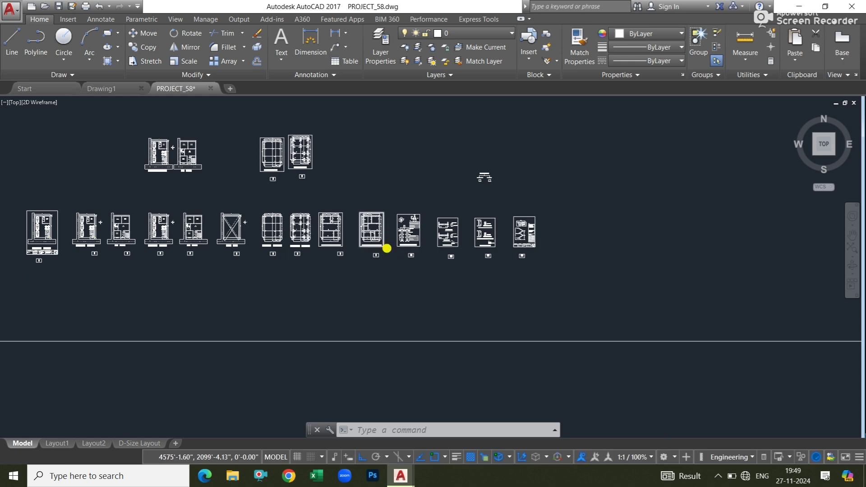
{"action": "scroll", "coordinate": [387, 246], "scroll_direction": "up", "scroll_amount": 8}
{"action": "middle_click_drag", "start_coordinate": [354, 222], "coordinate": [366, 326]}
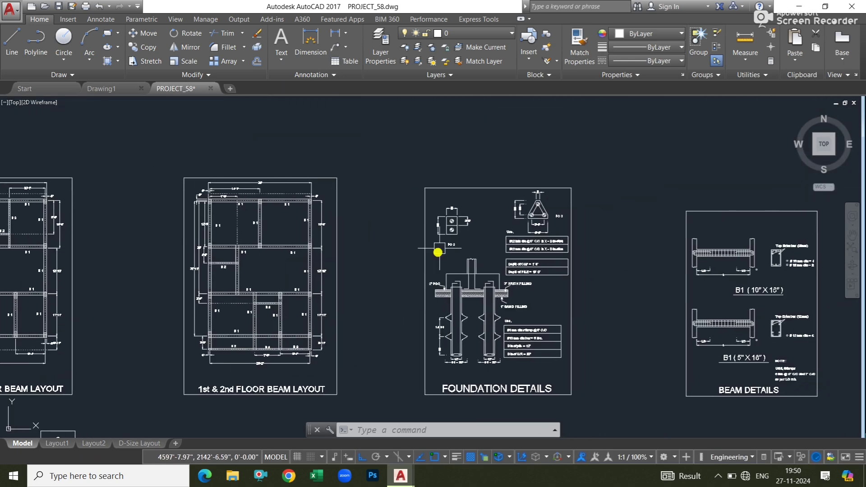
{"action": "scroll", "coordinate": [456, 220], "scroll_direction": "up", "scroll_amount": 10}
{"action": "left_click", "coordinate": [420, 241]}
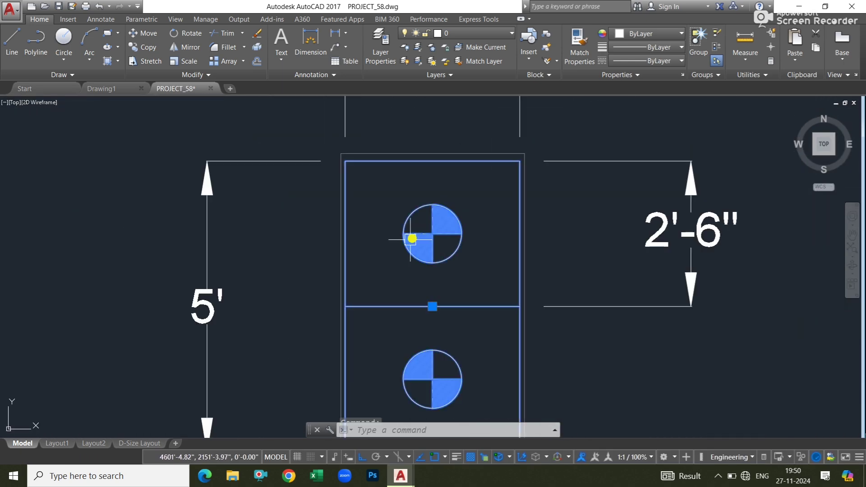
{"action": "type", "text": "uNG"}
{"action": "key", "text": "Return"}
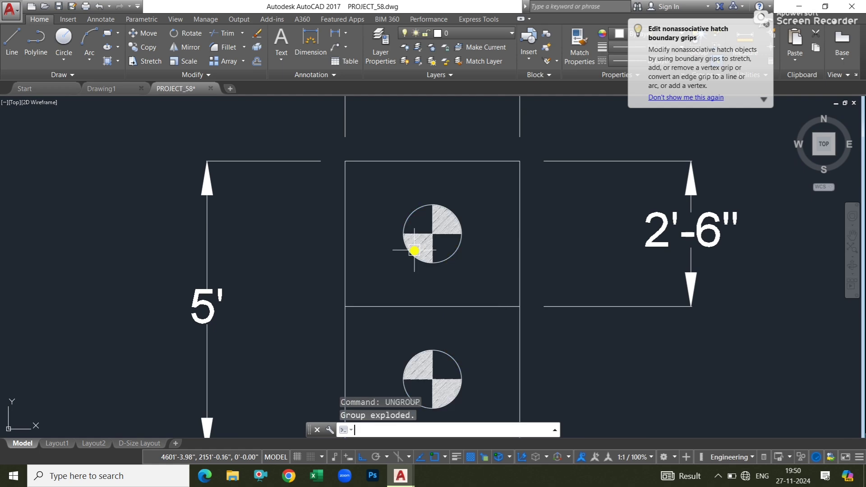
{"action": "key", "text": "Escape"}
{"action": "key", "text": "Escape"}
{"action": "key", "text": "Escape"}
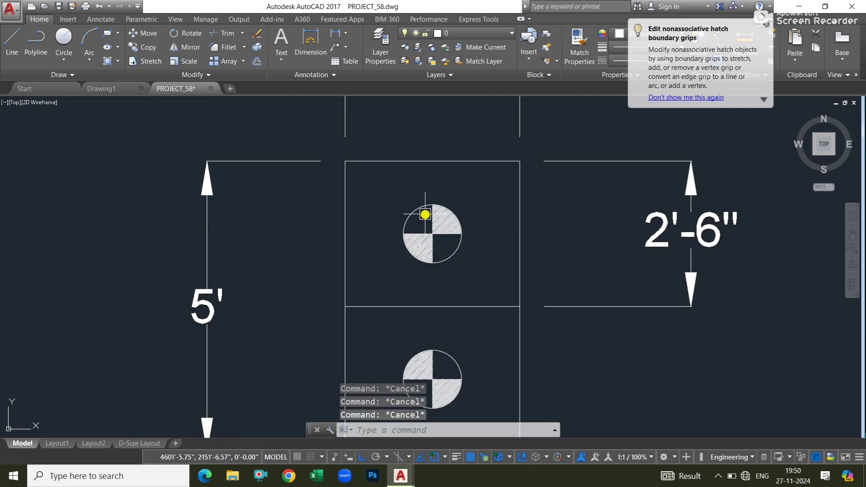
- Select the upper pile symbol of the PC 2 pile cap with an object window that encloses only that symbol
{"action": "scroll", "coordinate": [424, 217], "scroll_direction": "down", "scroll_amount": 5}
{"action": "scroll", "coordinate": [423, 236], "scroll_direction": "up", "scroll_amount": 4}
{"action": "scroll", "coordinate": [432, 197], "scroll_direction": "up", "scroll_amount": 4}
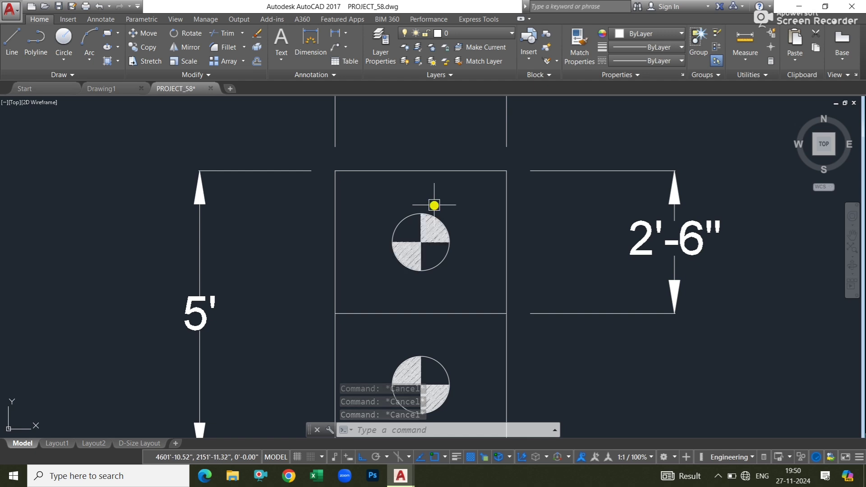
{"action": "scroll", "coordinate": [441, 236], "scroll_direction": "down", "scroll_amount": 5}
{"action": "scroll", "coordinate": [447, 238], "scroll_direction": "up", "scroll_amount": 5}
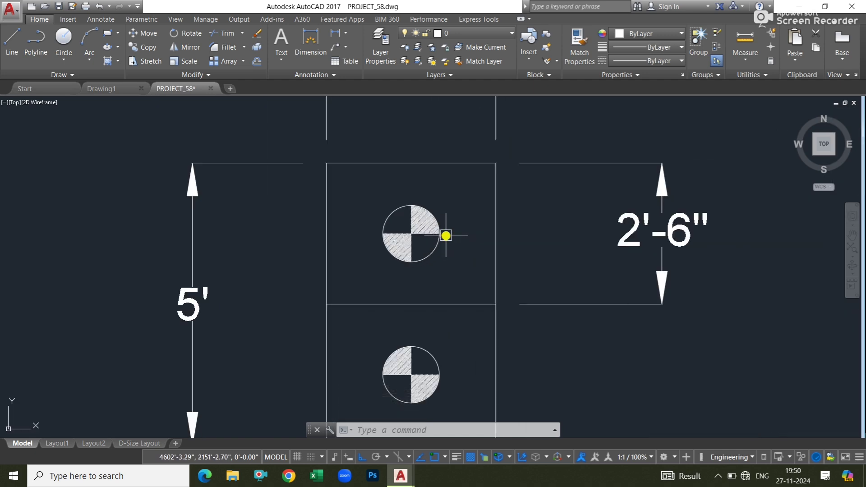
{"action": "scroll", "coordinate": [446, 236], "scroll_direction": "down", "scroll_amount": 6}
{"action": "middle_click_drag", "start_coordinate": [459, 299], "coordinate": [290, 287]}
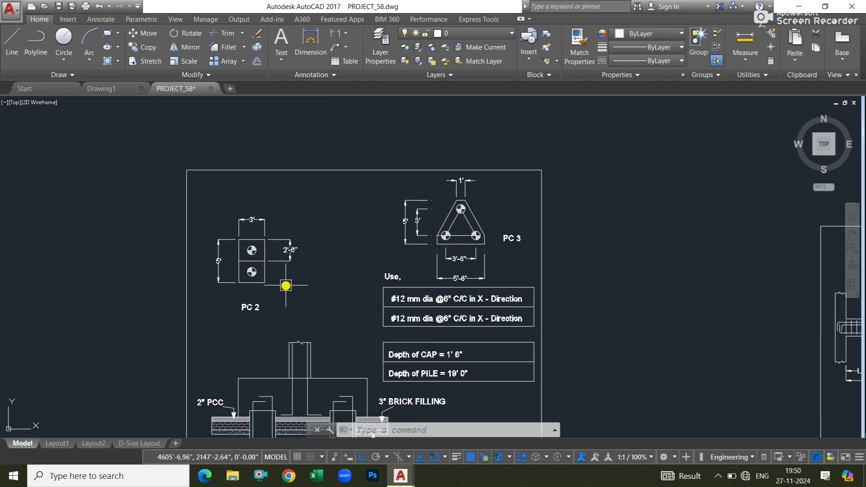
{"action": "left_click", "coordinate": [227, 210]}
{"action": "left_click", "coordinate": [265, 264]}
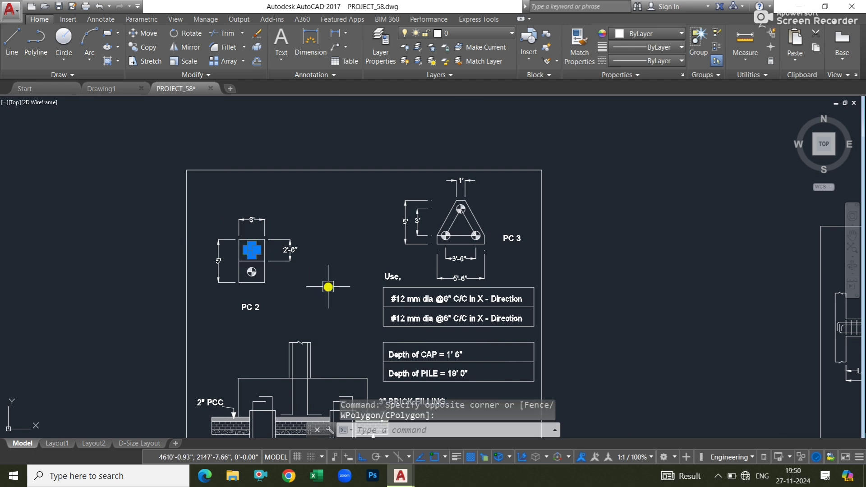
- Delete the upper pile symbol of the PC 2 pile cap and undo the deletion
{"action": "key", "text": "Delete"}
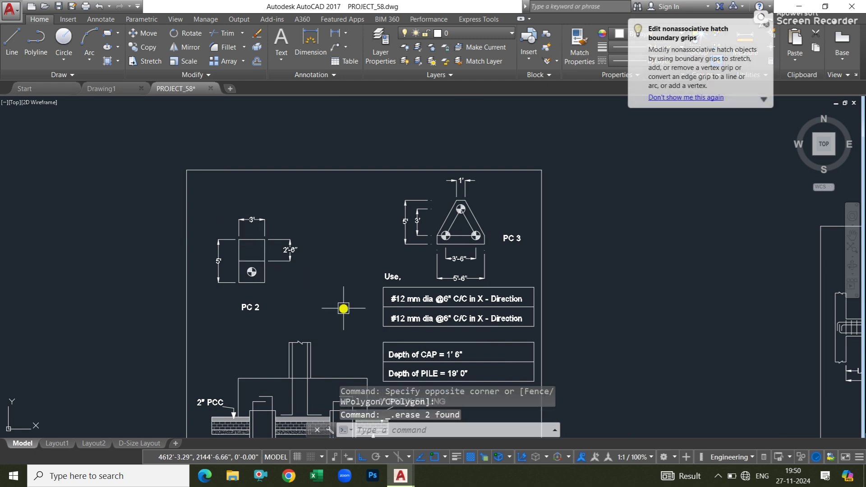
{"action": "key", "text": "ctrl+z"}
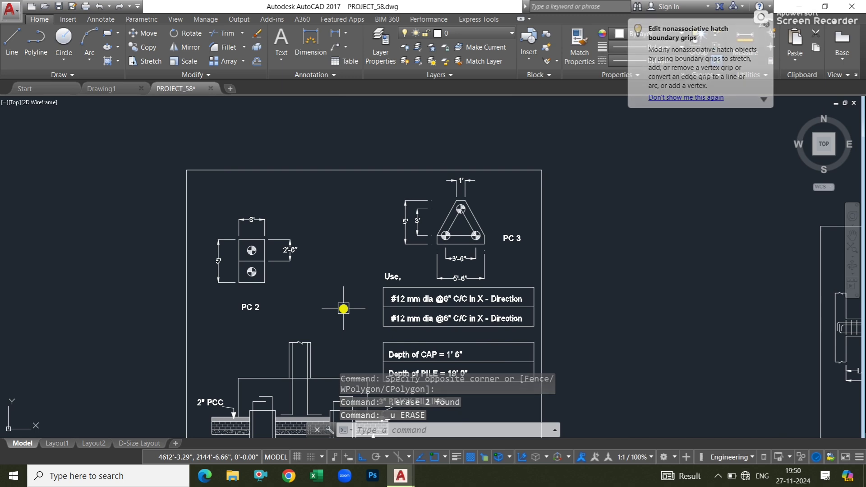
- Look back over the layout sheets and examine the ground floor and 1st floor plans
{"action": "scroll", "coordinate": [261, 195], "scroll_direction": "down", "scroll_amount": 6}
{"action": "middle_click_drag", "start_coordinate": [213, 221], "coordinate": [472, 228]}
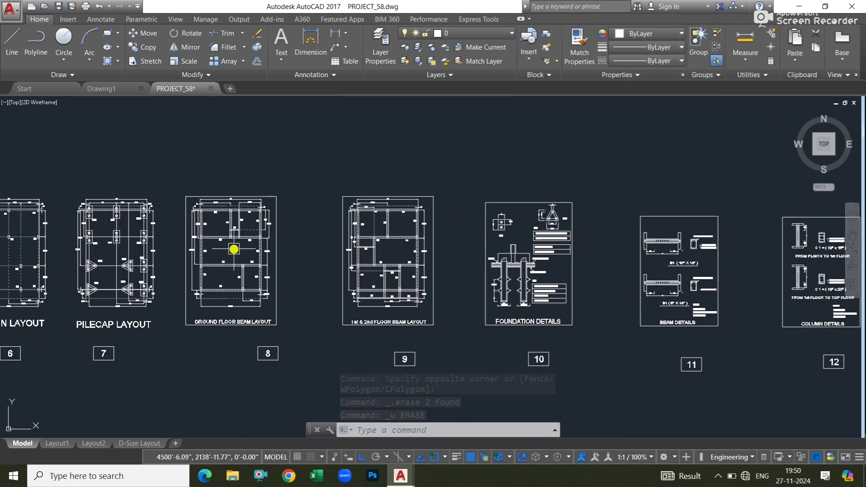
{"action": "middle_click_drag", "start_coordinate": [229, 249], "coordinate": [545, 275]}
{"action": "middle_click_drag", "start_coordinate": [307, 276], "coordinate": [592, 288]}
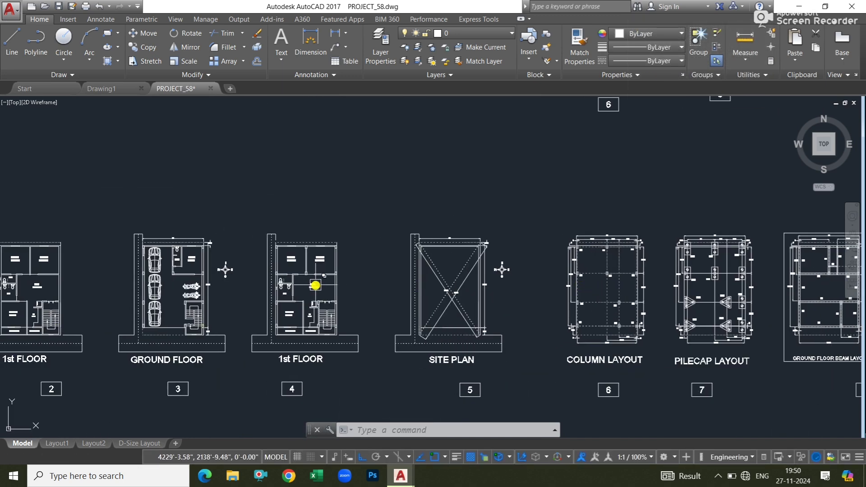
{"action": "scroll", "coordinate": [309, 281], "scroll_direction": "up", "scroll_amount": 4}
{"action": "mouse_move", "coordinate": [304, 279]}
{"action": "middle_mouse_down"}
{"action": "mouse_move", "coordinate": [516, 296]}
{"action": "mouse_move", "coordinate": [510, 283]}
{"action": "middle_mouse_up"}
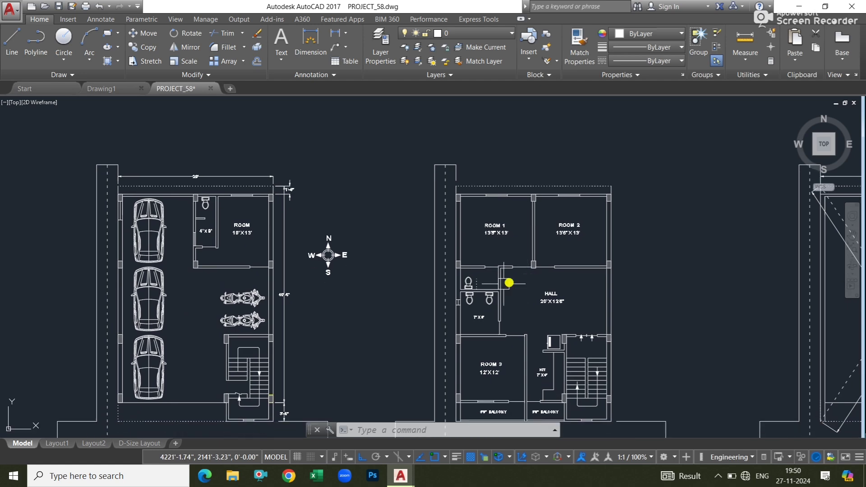
{"action": "mouse_move", "coordinate": [480, 325]}
{"action": "middle_mouse_down"}
{"action": "mouse_move", "coordinate": [185, 275]}
{"action": "mouse_move", "coordinate": [132, 283]}
{"action": "middle_mouse_up"}
- Return to the Selection of Window diagram and examine its two branches
{"action": "scroll", "coordinate": [478, 273], "scroll_direction": "down", "scroll_amount": 4}
{"action": "mouse_move", "coordinate": [681, 291]}
{"action": "middle_mouse_down"}
{"action": "mouse_move", "coordinate": [261, 305]}
{"action": "mouse_move", "coordinate": [213, 350]}
{"action": "middle_mouse_up"}
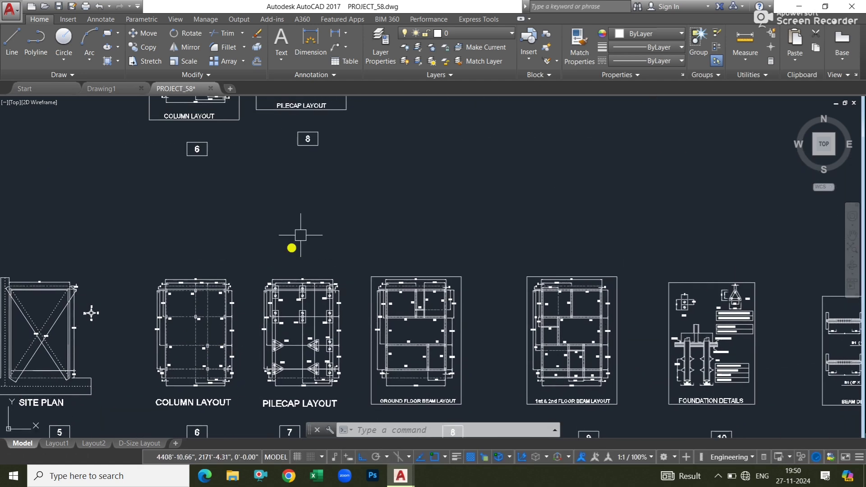
{"action": "middle_click_drag", "start_coordinate": [430, 167], "coordinate": [314, 325]}
{"action": "middle_click_drag", "start_coordinate": [443, 196], "coordinate": [403, 319]}
{"action": "scroll", "coordinate": [399, 321], "scroll_direction": "down", "scroll_amount": 8}
{"action": "mouse_move", "coordinate": [501, 296]}
{"action": "middle_mouse_down"}
{"action": "mouse_move", "coordinate": [537, 249]}
{"action": "mouse_move", "coordinate": [469, 282]}
{"action": "middle_mouse_up"}
{"action": "scroll", "coordinate": [424, 331], "scroll_direction": "up", "scroll_amount": 15}
{"action": "middle_click_drag", "start_coordinate": [393, 298], "coordinate": [323, 218]}
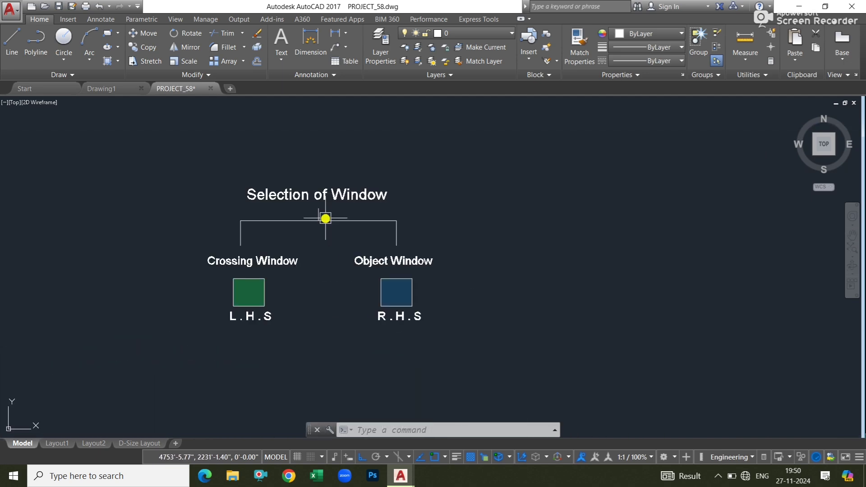
{"action": "scroll", "coordinate": [309, 243], "scroll_direction": "up", "scroll_amount": 2}
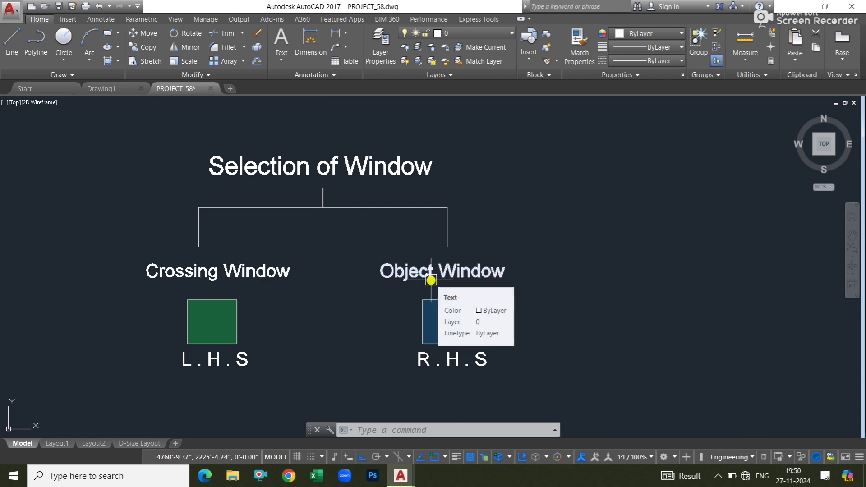
- Draw a wide rectangle in the empty space beside the Object Window branch of the diagram
{"action": "left_click", "coordinate": [69, 56]}
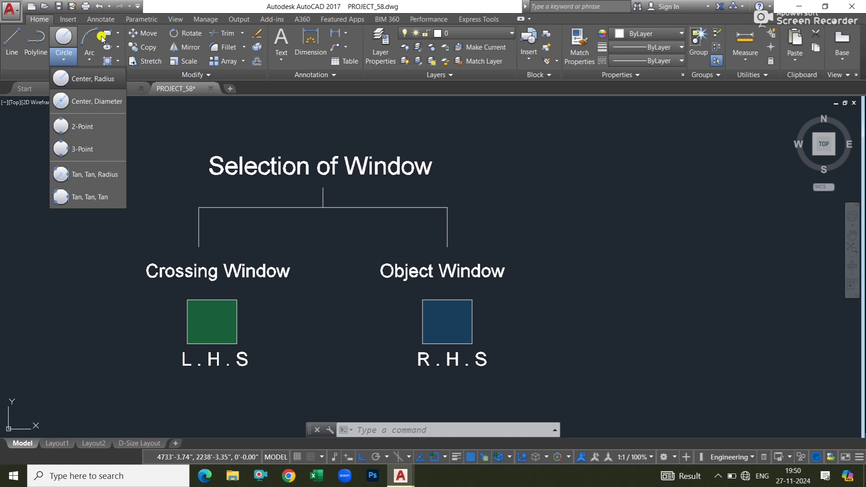
{"action": "left_click", "coordinate": [105, 35]}
{"action": "middle_click_drag", "start_coordinate": [565, 238], "coordinate": [400, 280]}
{"action": "left_click", "coordinate": [399, 161]}
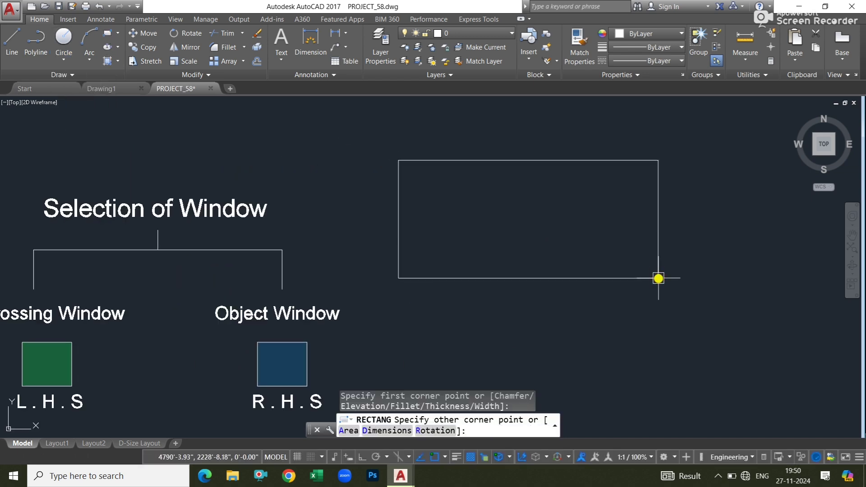
{"action": "left_click", "coordinate": [659, 278]}
- Draw a small center-radius circle centred on the rectangle's upper-left corner
{"action": "left_click", "coordinate": [64, 60]}
{"action": "left_click", "coordinate": [79, 77]}
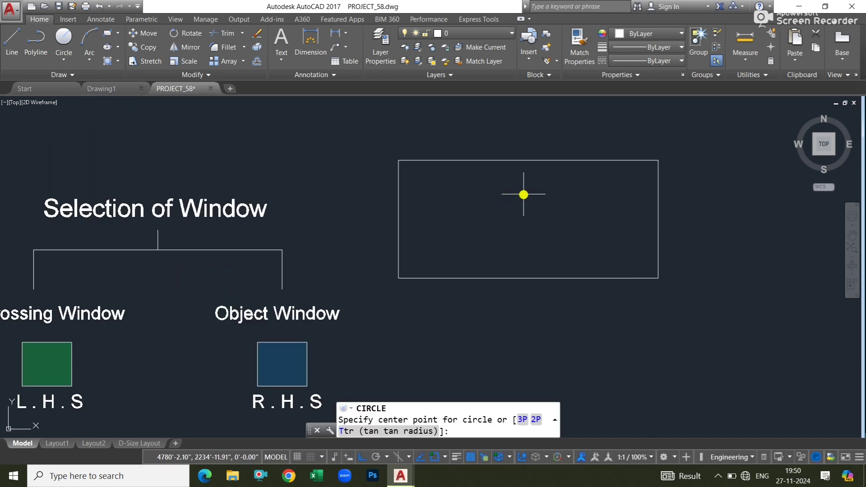
{"action": "left_click", "coordinate": [400, 159]}
{"action": "left_click", "coordinate": [412, 175]}
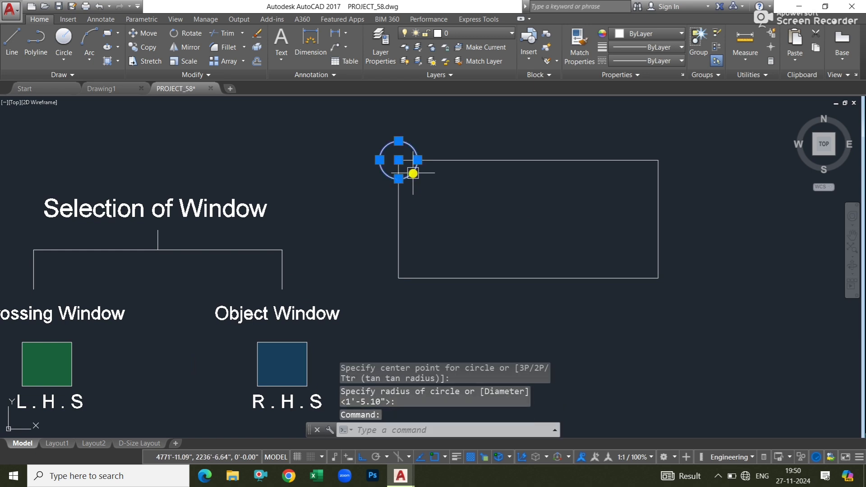
- Copy the circle from its centre to ten scattered points inside and across the rectangle's edges, with Ortho off
{"action": "left_click", "coordinate": [72, 54]}
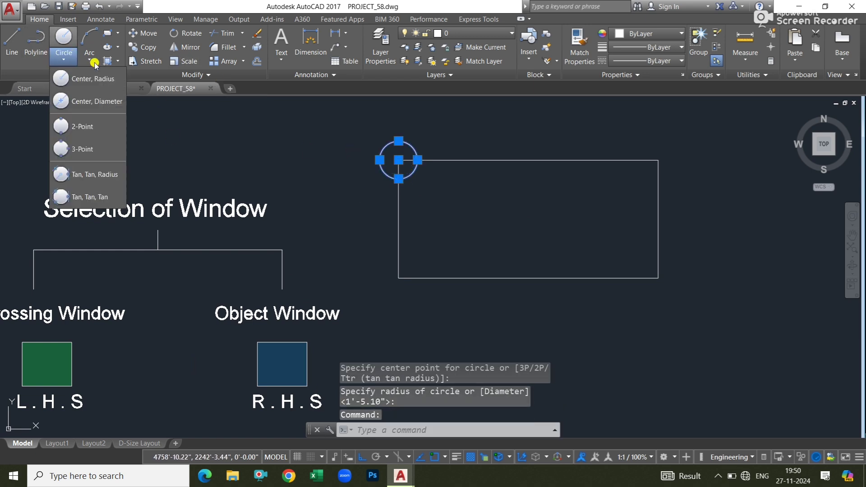
{"action": "left_click", "coordinate": [149, 49]}
{"action": "left_click", "coordinate": [144, 49]}
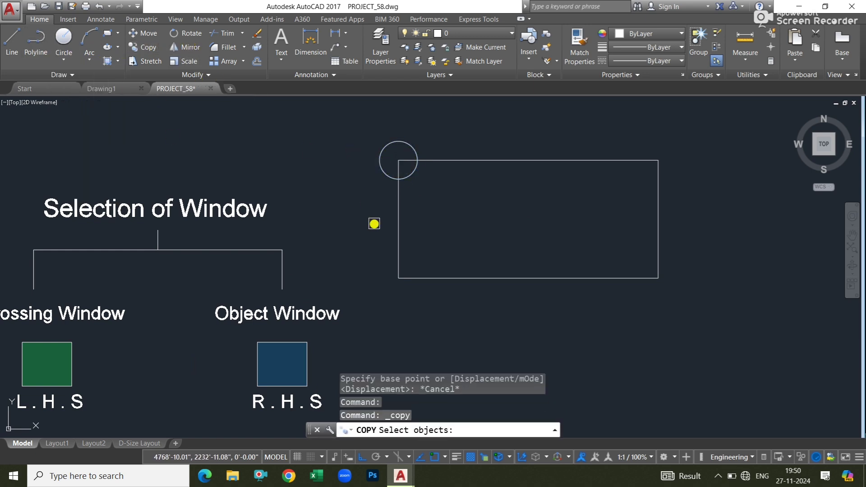
{"action": "left_click", "coordinate": [409, 179]}
{"action": "right_click", "coordinate": [409, 179]}
{"action": "left_click", "coordinate": [399, 160]}
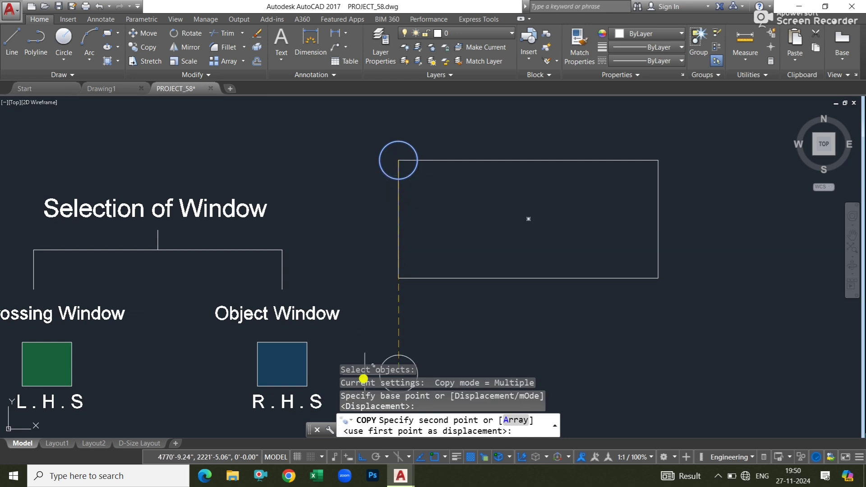
{"action": "left_click", "coordinate": [362, 457]}
{"action": "left_click", "coordinate": [554, 149]}
{"action": "left_click", "coordinate": [525, 198]}
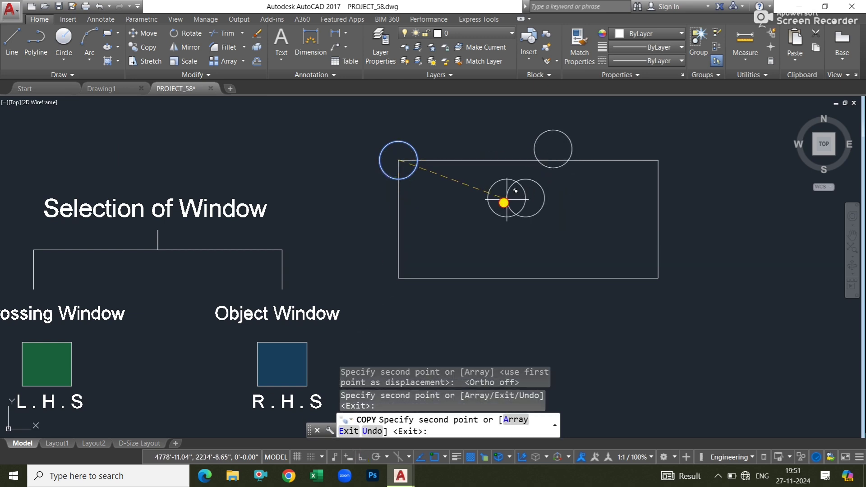
{"action": "left_click", "coordinate": [506, 198]}
{"action": "left_click", "coordinate": [454, 232]}
{"action": "left_click", "coordinate": [497, 266]}
{"action": "left_click", "coordinate": [547, 246]}
{"action": "left_click", "coordinate": [577, 223]}
{"action": "left_click", "coordinate": [625, 224]}
{"action": "left_click", "coordinate": [632, 278]}
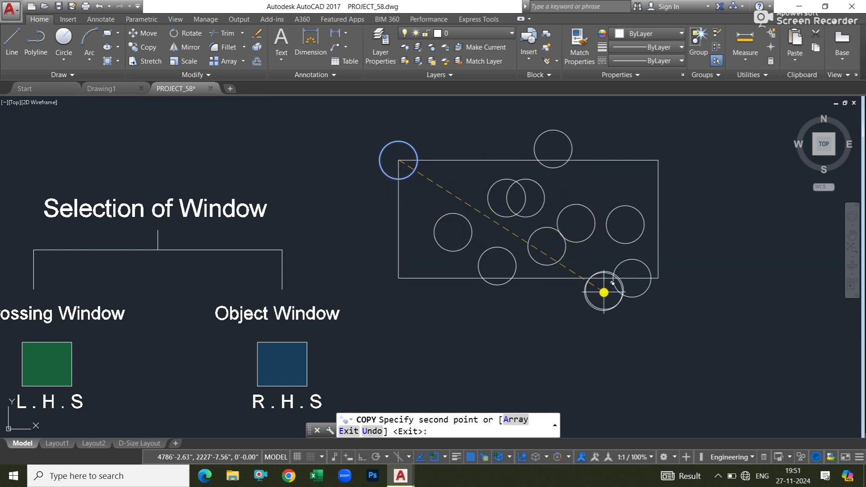
{"action": "left_click", "coordinate": [604, 291]}
{"action": "right_click", "coordinate": [605, 291]}
- Select the ten copied circles with an object window that excludes the rectangle and corner circle, delete them and undo the deletion
{"action": "scroll", "coordinate": [622, 279], "scroll_direction": "down", "scroll_amount": 4}
{"action": "middle_click_drag", "start_coordinate": [627, 273], "coordinate": [364, 253]}
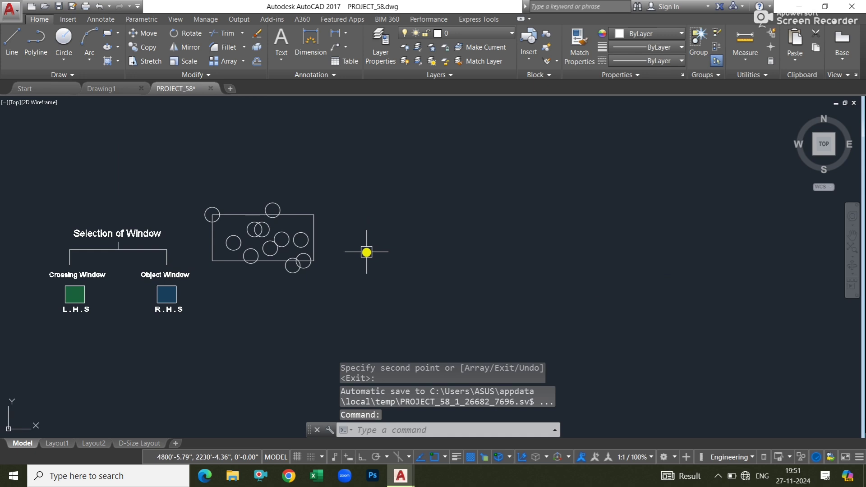
{"action": "left_click", "coordinate": [205, 166]}
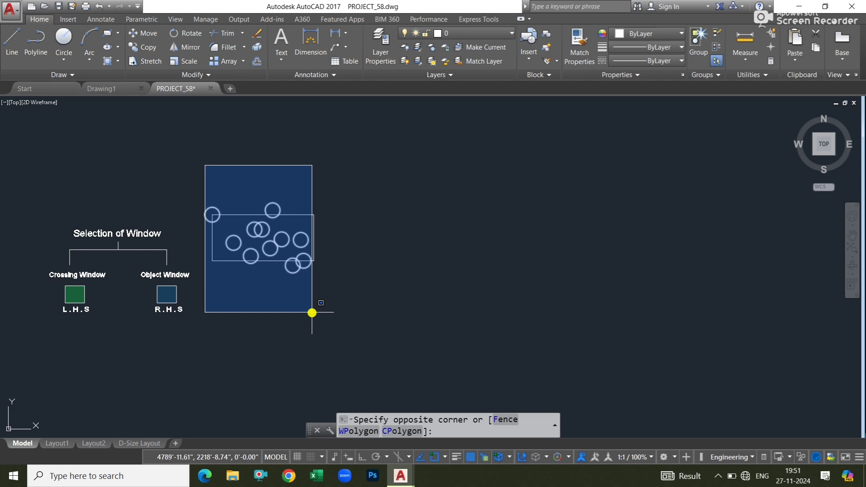
{"action": "scroll", "coordinate": [312, 311], "scroll_direction": "up", "scroll_amount": 2}
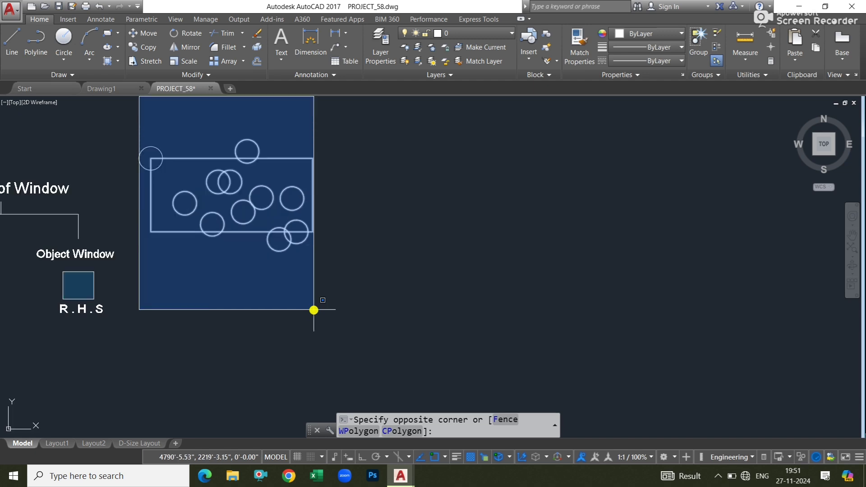
{"action": "middle_click_drag", "start_coordinate": [312, 312], "coordinate": [388, 340]}
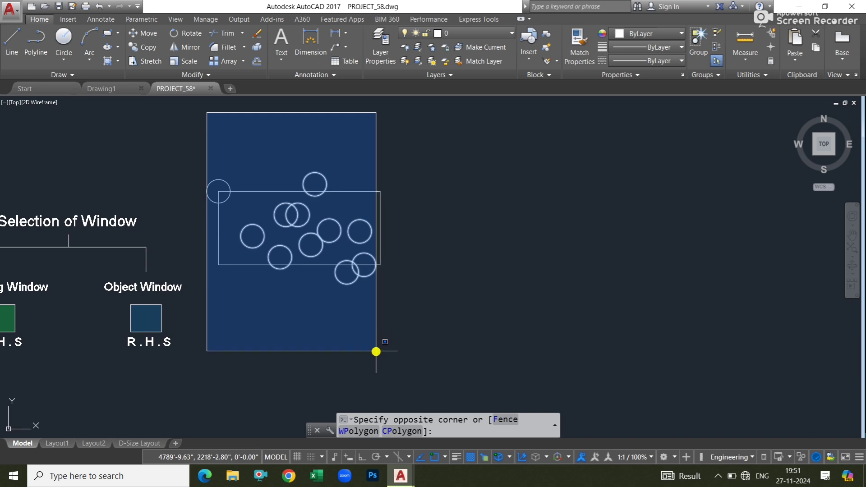
{"action": "left_click", "coordinate": [379, 351]}
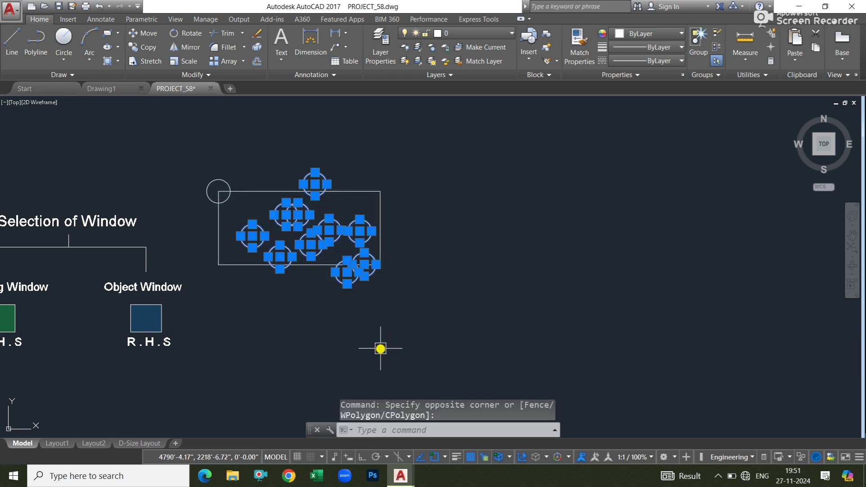
{"action": "key", "text": "Delete"}
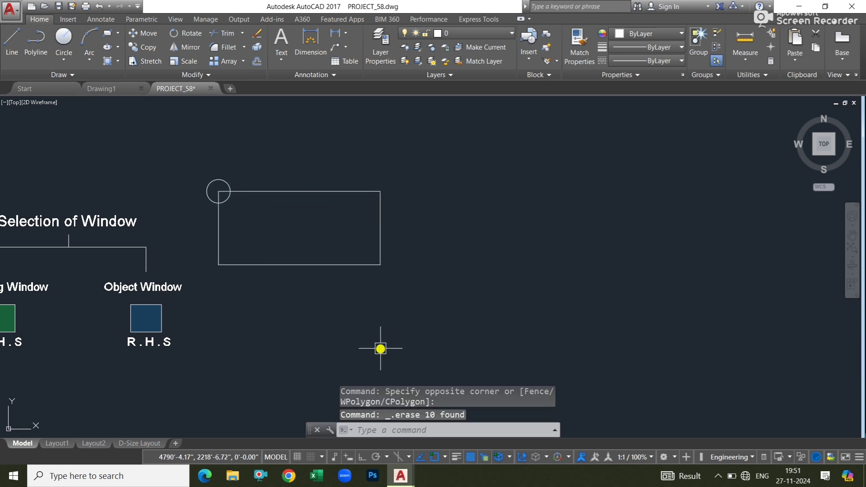
{"action": "key", "text": "ctrl+z"}
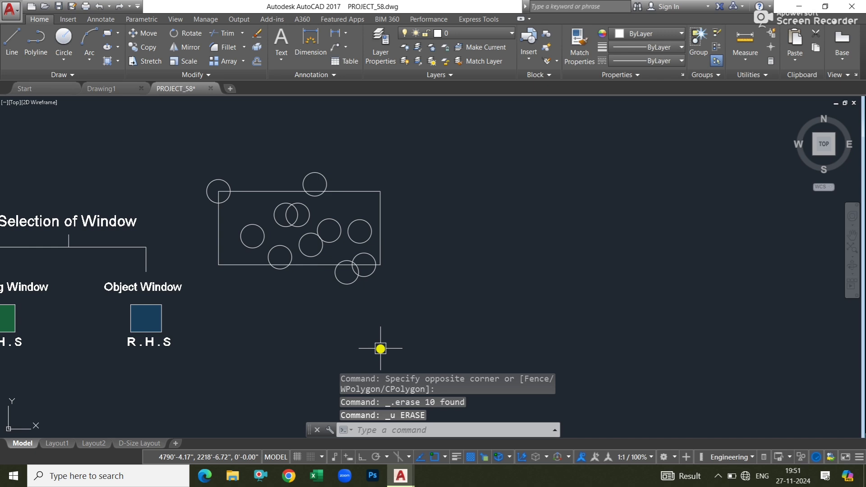
- Select six of the copied circles one by one, without a selection window, and delete them
{"action": "middle_click_drag", "start_coordinate": [242, 266], "coordinate": [246, 268]}
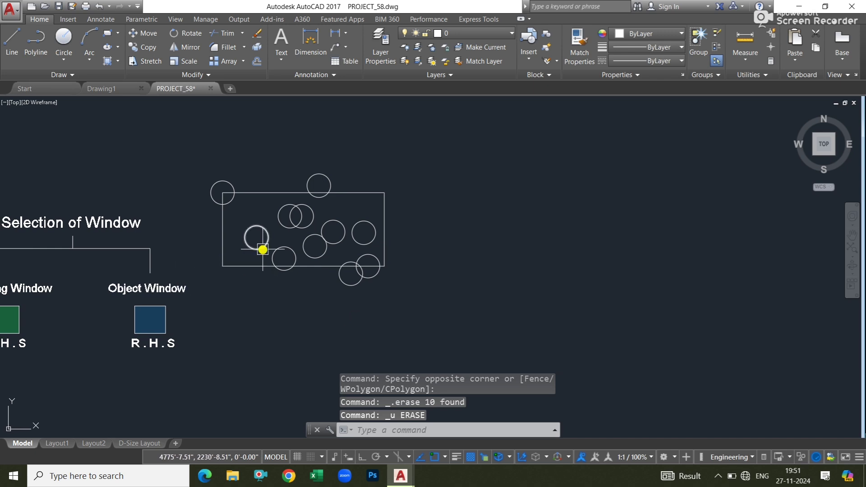
{"action": "left_click", "coordinate": [263, 249]}
{"action": "left_click", "coordinate": [299, 205]}
{"action": "left_click", "coordinate": [312, 196]}
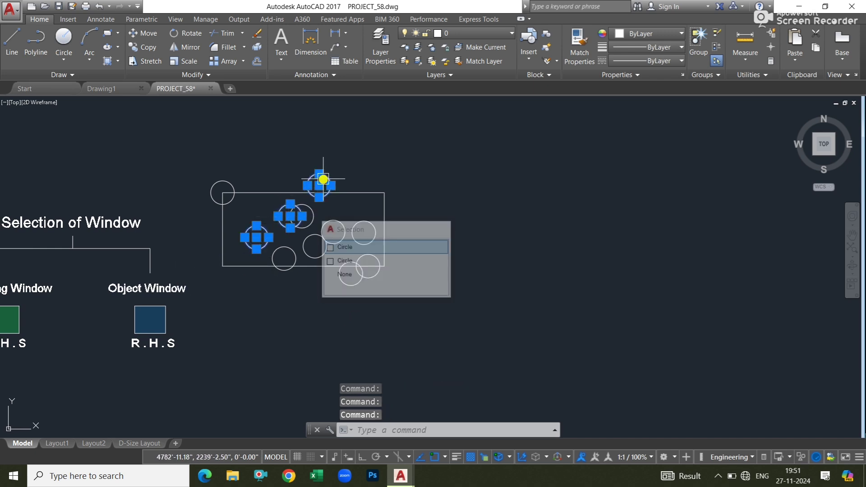
{"action": "left_click", "coordinate": [319, 226]}
{"action": "left_click", "coordinate": [314, 245]}
{"action": "left_click", "coordinate": [290, 248]}
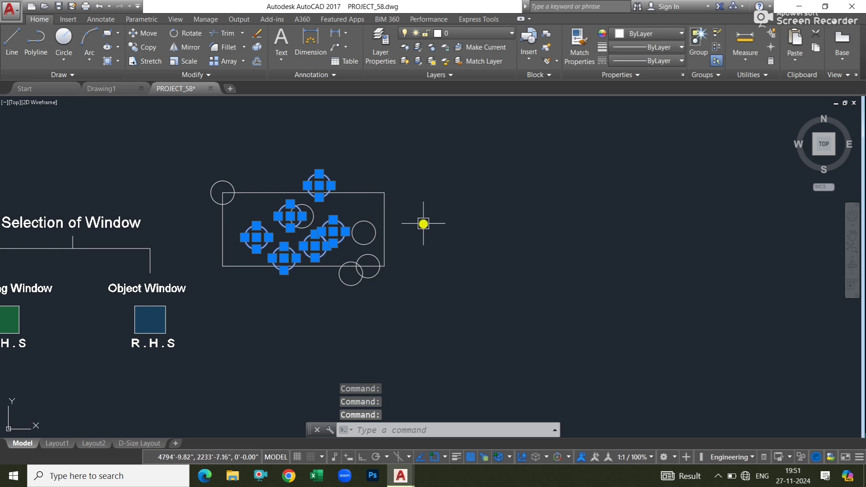
{"action": "key", "text": "Delete"}
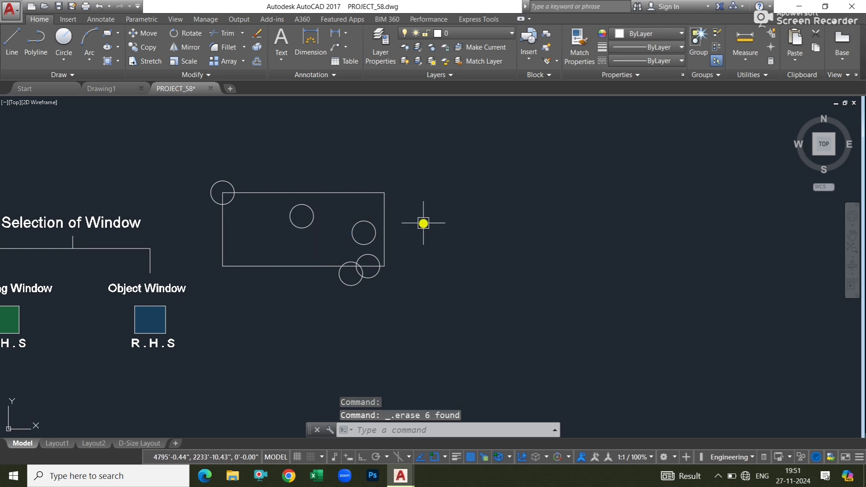
- Review the Crossing Window and Object Window branches of the Selection of Window diagram
{"action": "middle_click_drag", "start_coordinate": [242, 247], "coordinate": [468, 255]}
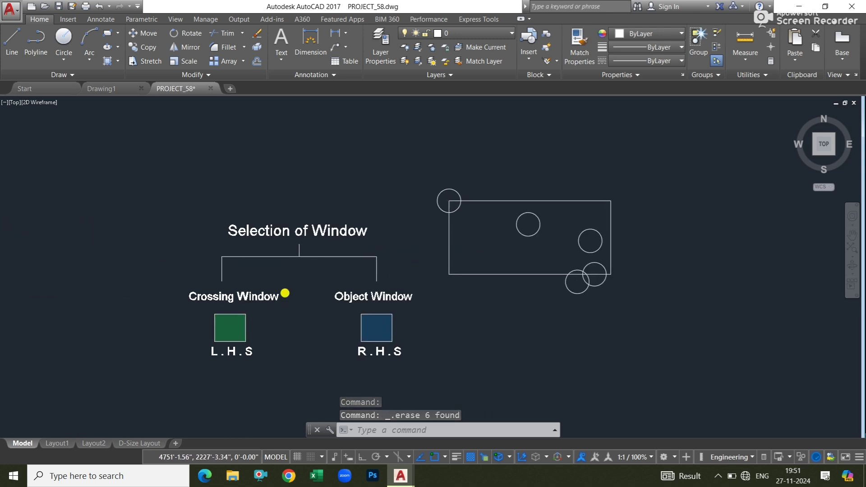
{"action": "scroll", "coordinate": [285, 294], "scroll_direction": "up", "scroll_amount": 2}
{"action": "middle_click_drag", "start_coordinate": [296, 290], "coordinate": [317, 272]}
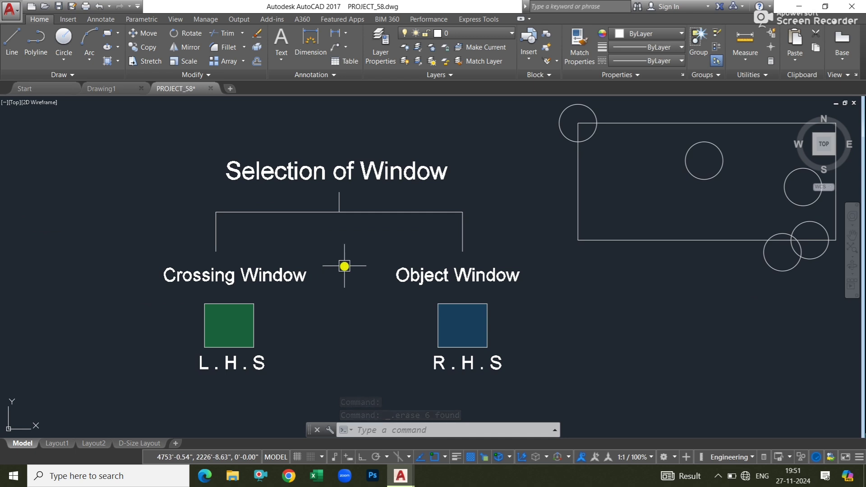